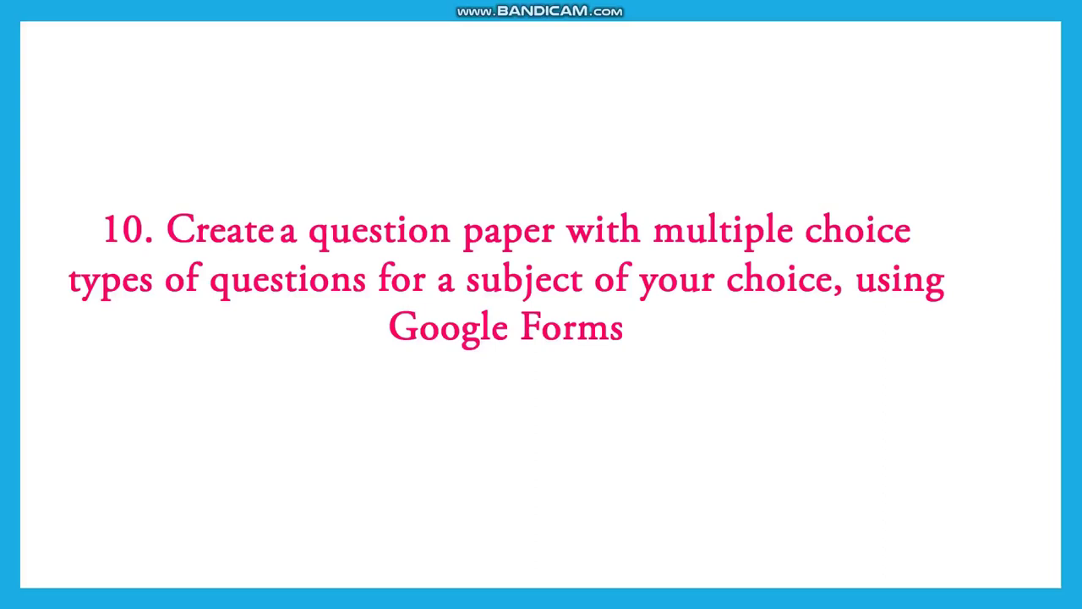
Switch to Chrome and open Google Forms by way of Google Docs.
key("alt+Tab")
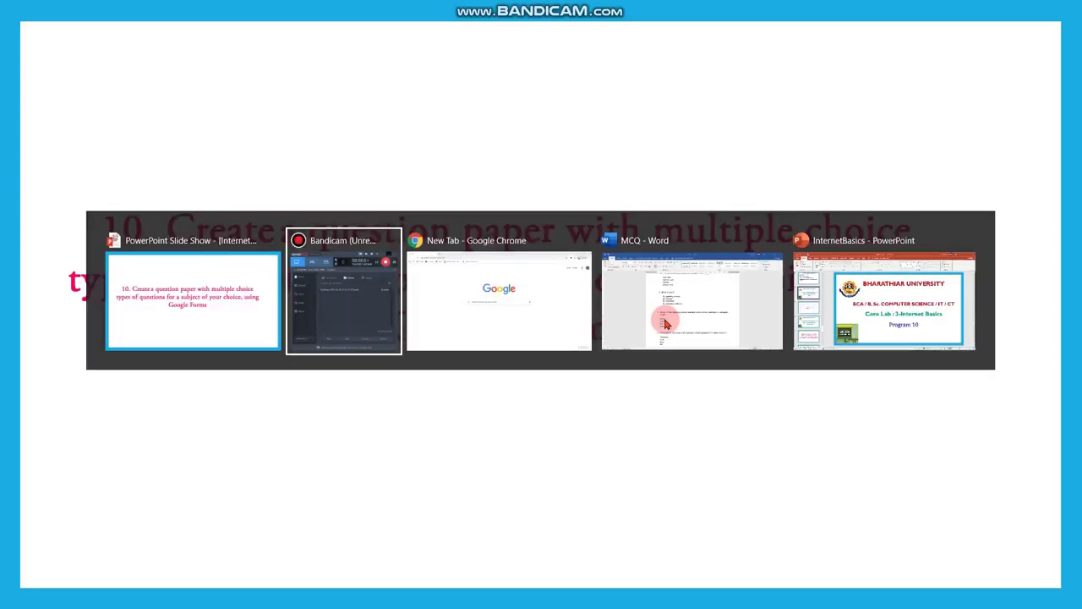
key("alt+Tab")
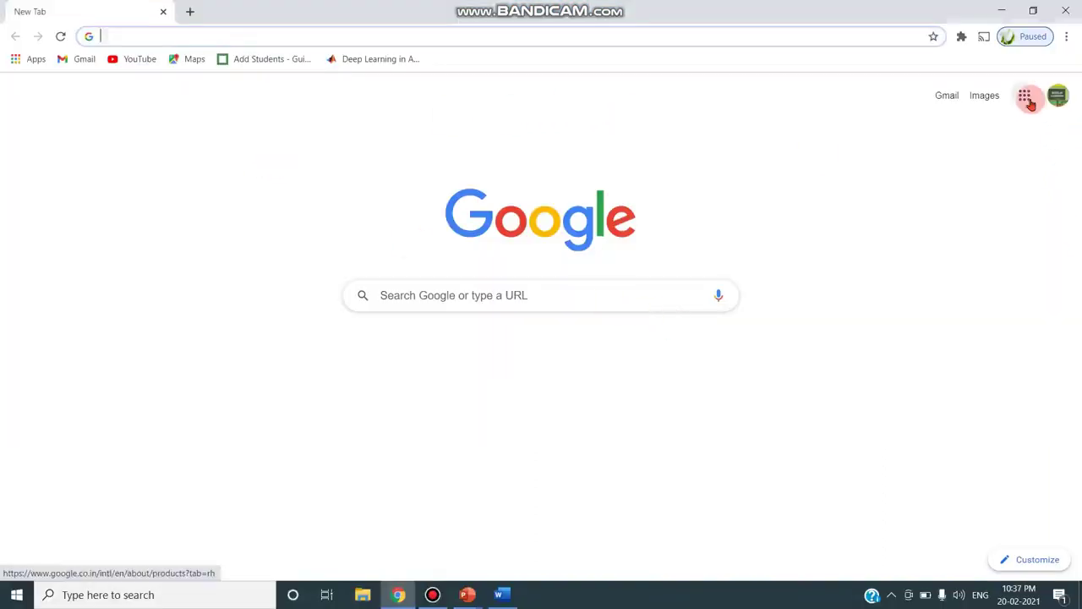
left_click(1026, 97)
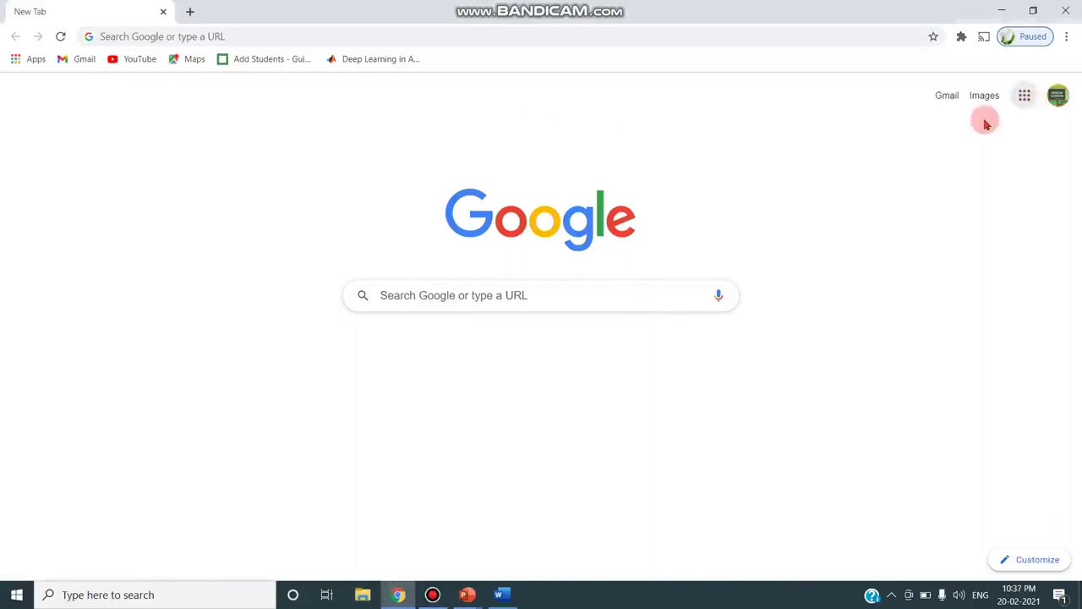
left_click(1027, 97)
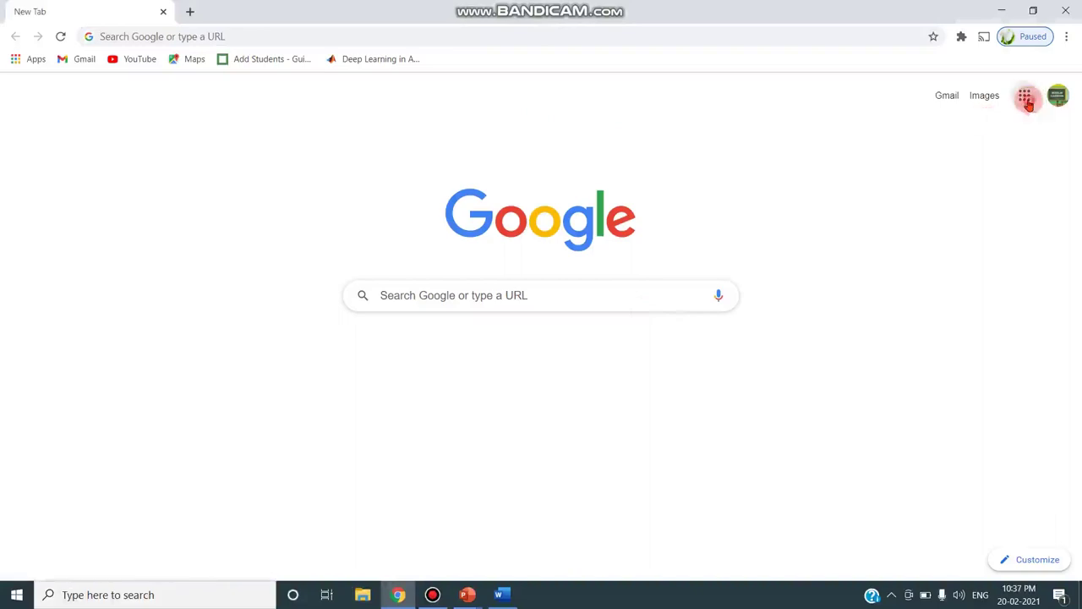
scroll(930, 279, "down", 3)
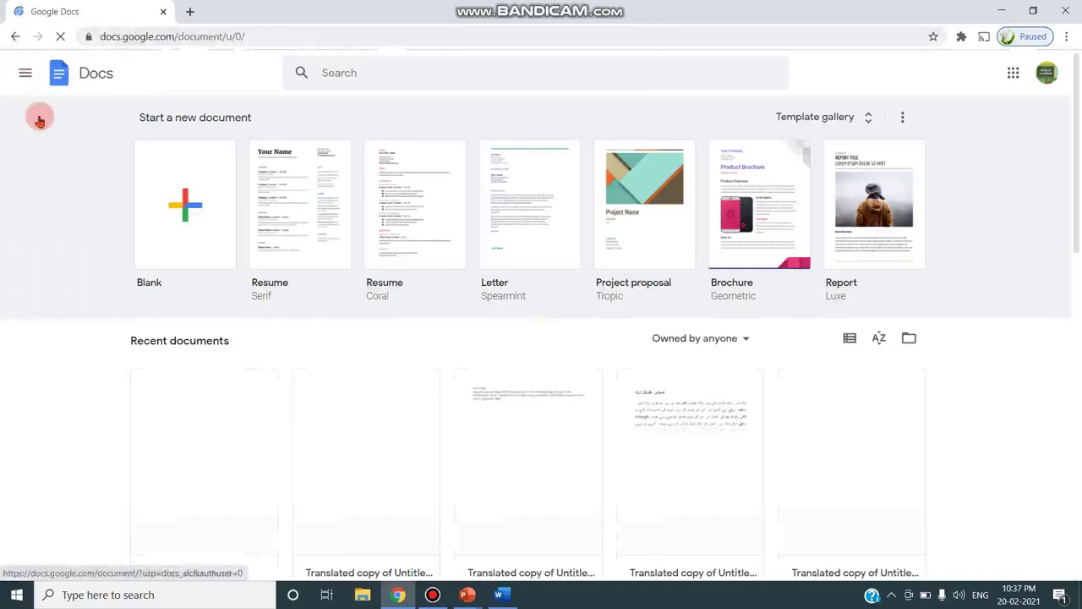
left_click(24, 73)
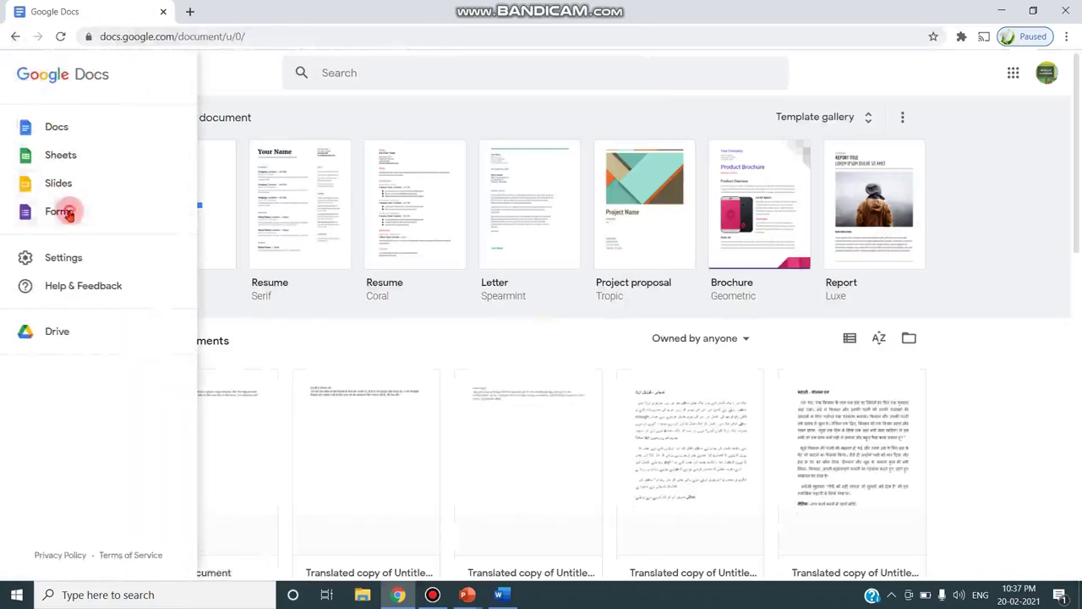
left_click(67, 212)
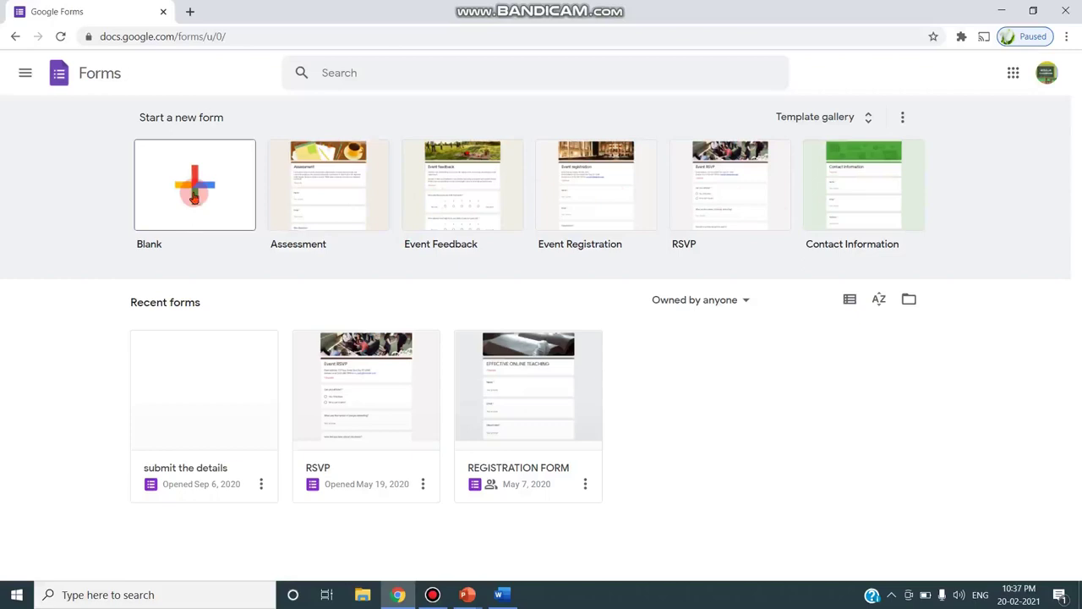
Create a new blank form.
left_click(197, 184)
left_click(195, 187)
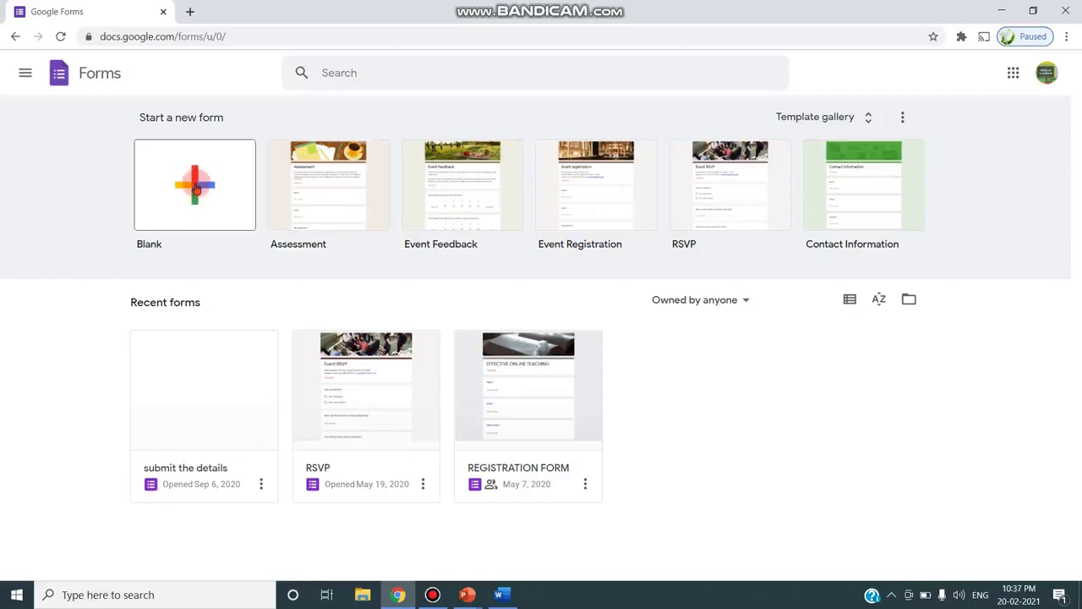
left_click(198, 177)
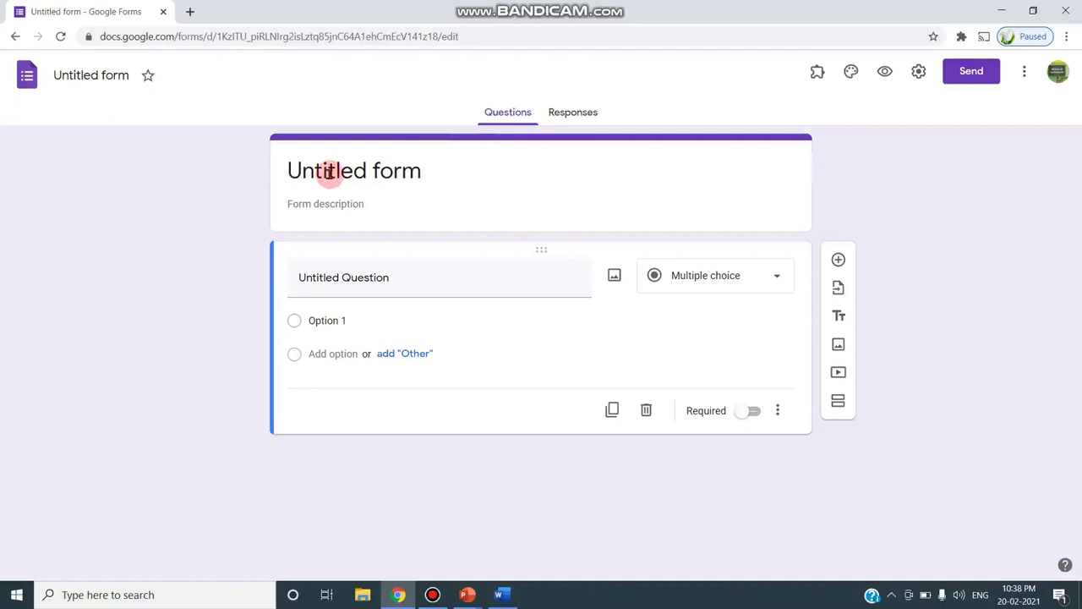
Title the form "MCQ Test".
left_click(329, 171)
type("MCQ ")
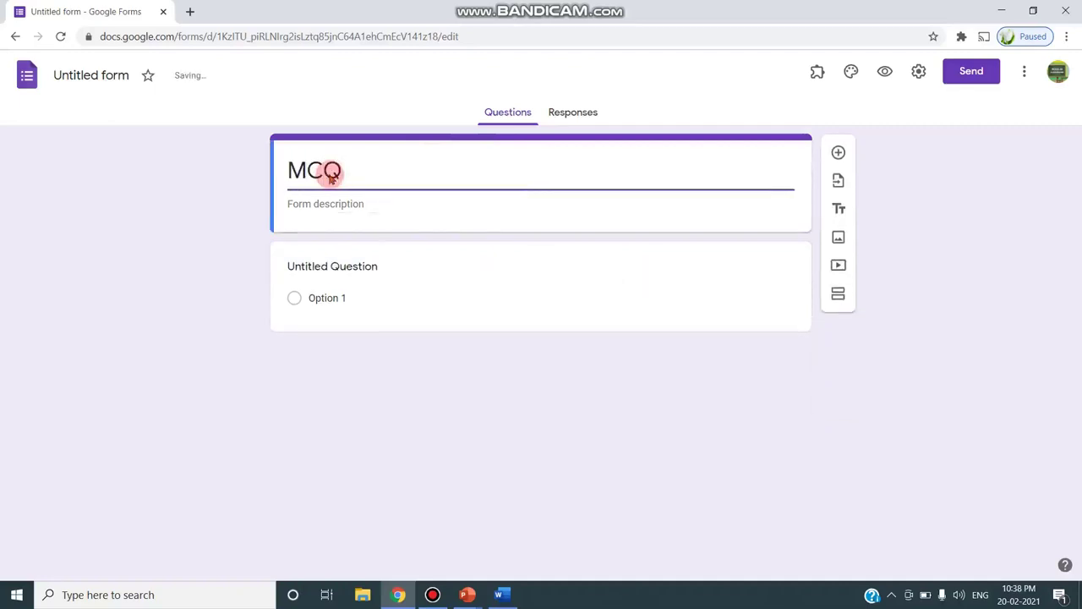
type("Test")
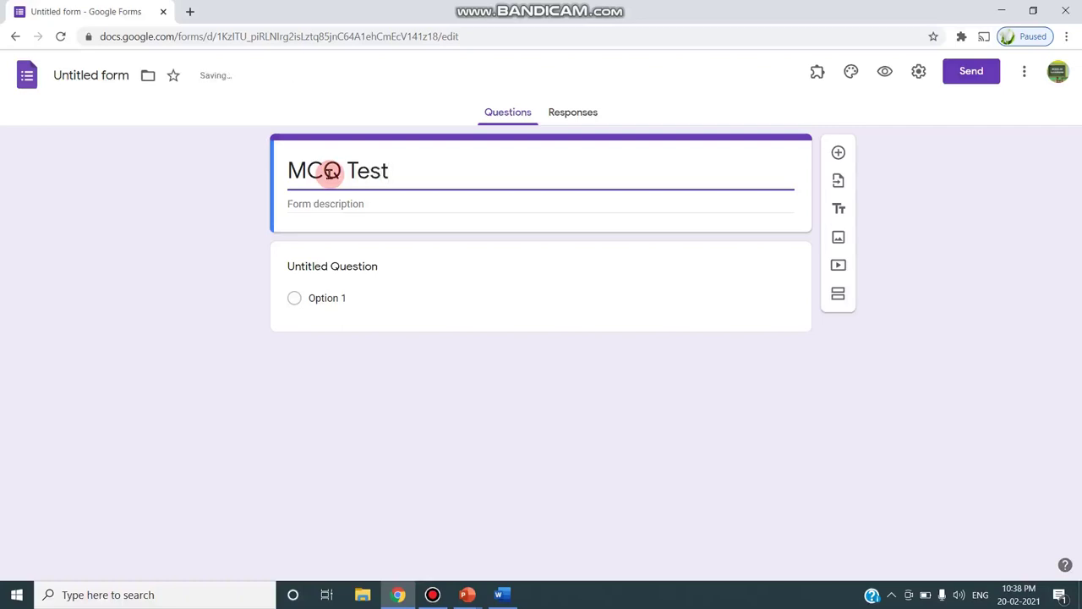
Enter the form description "Answer all questions" with "Each question carries 2 marks" on a second line.
left_click(310, 204)
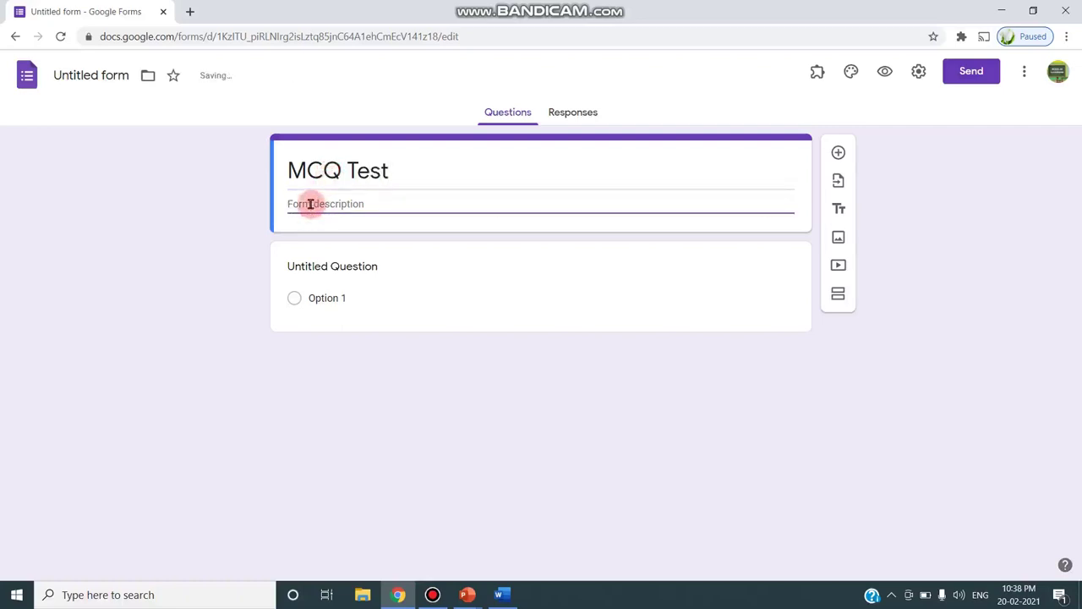
type("Answer")
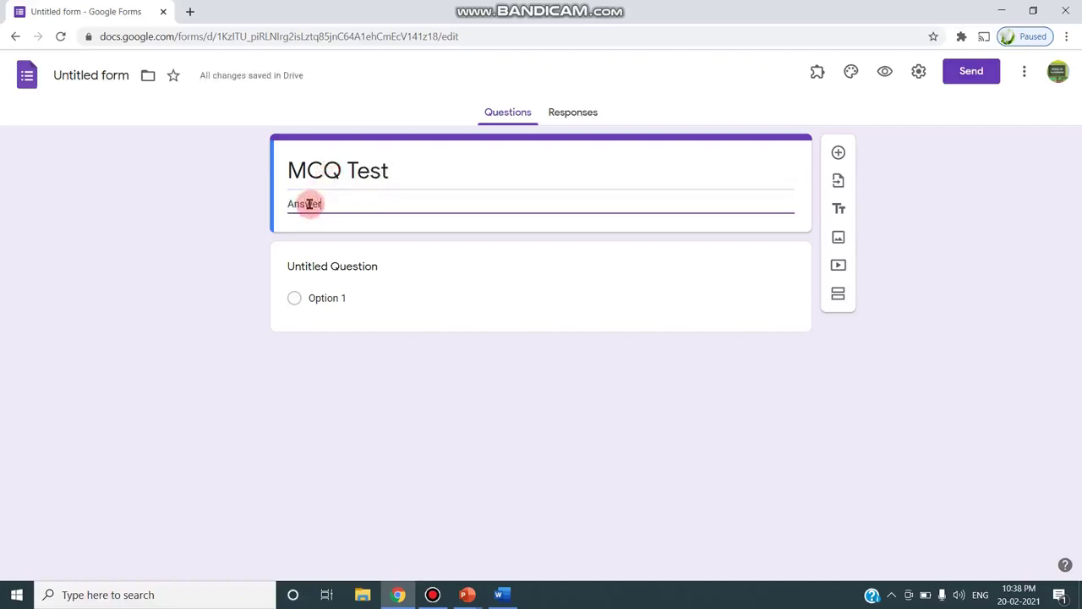
type(" all qu")
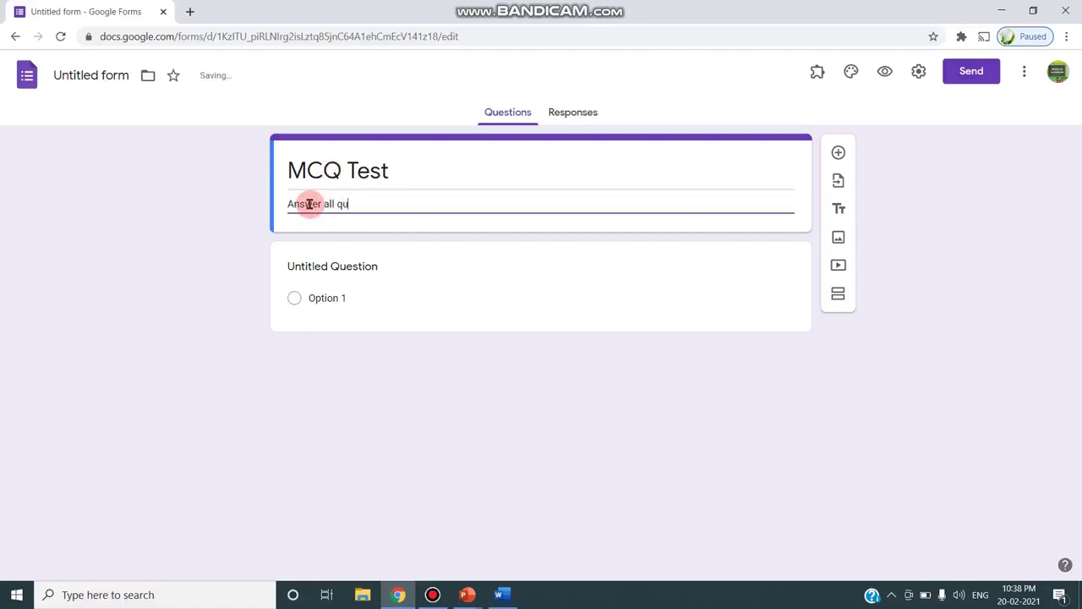
type("estions")
key("Return")
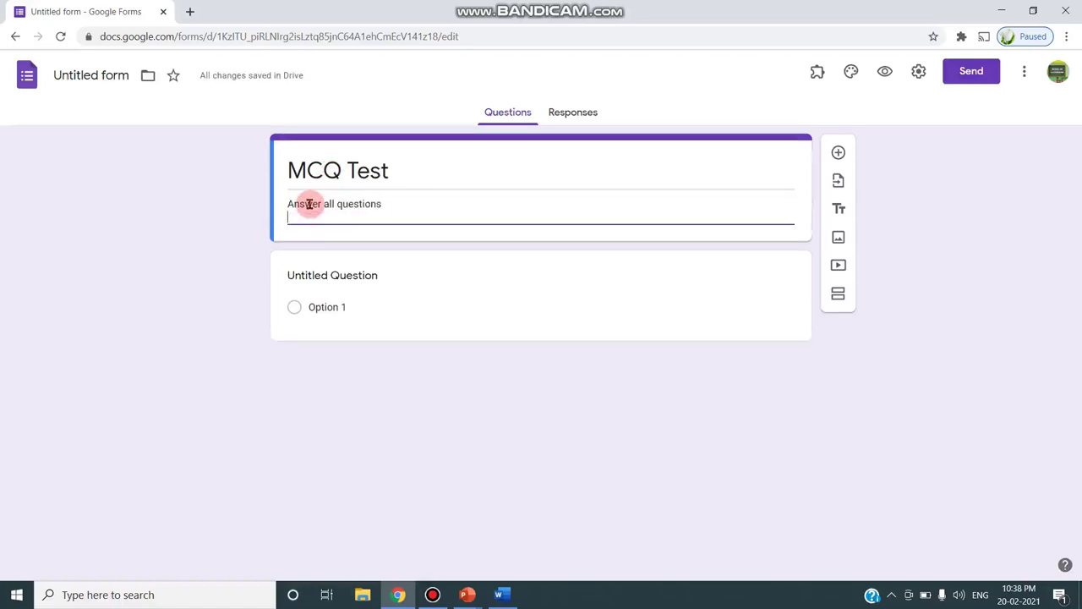
type("Each question ca")
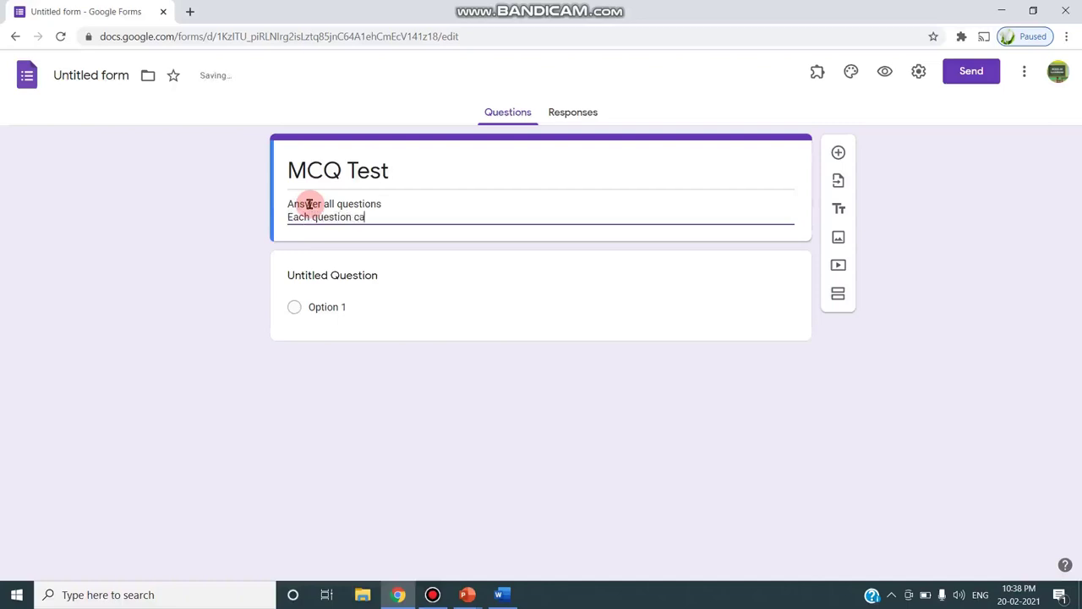
type("rries 2 ")
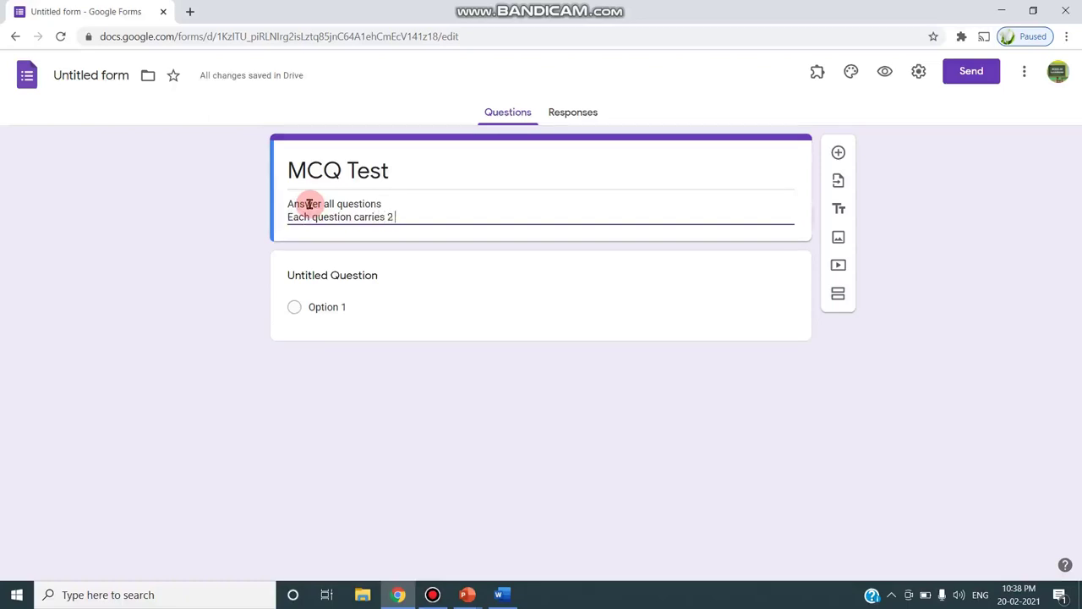
type("mark")
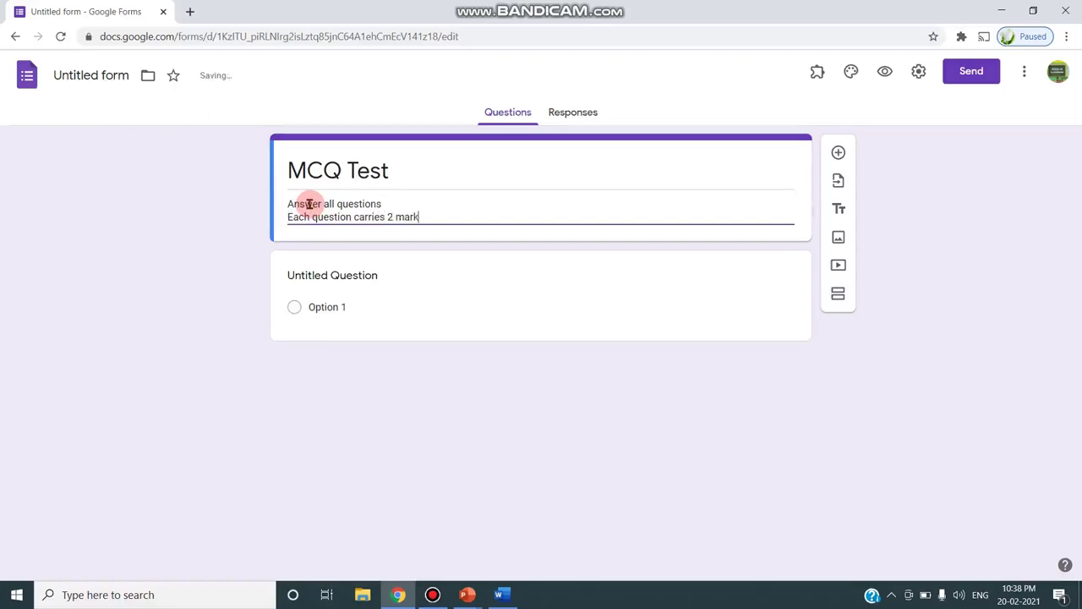
type("s")
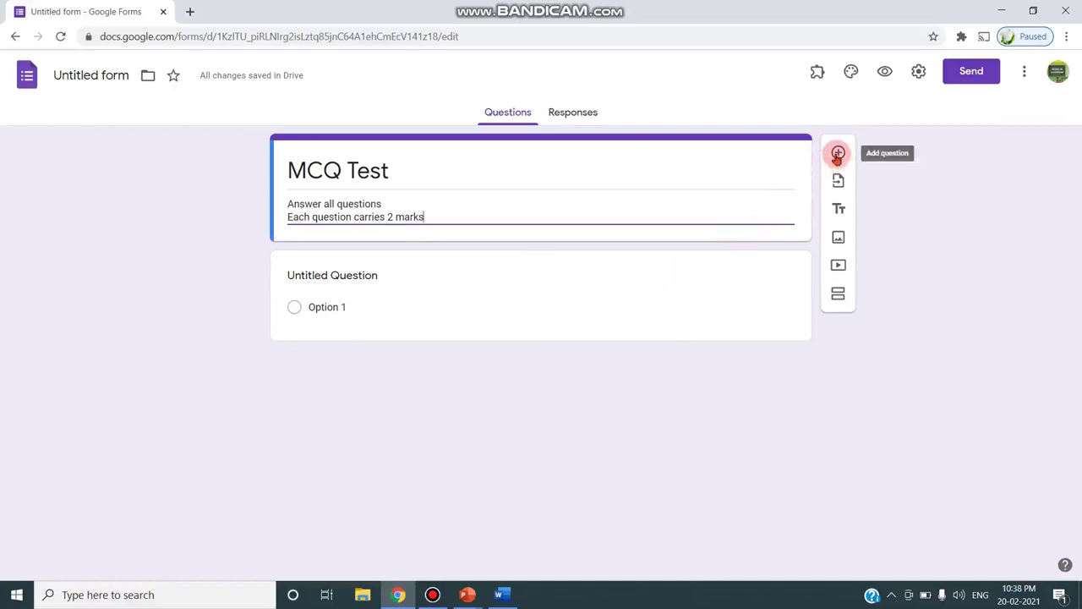
Turn the untitled first question into a required short-answer question titled "Name".
left_click(343, 276)
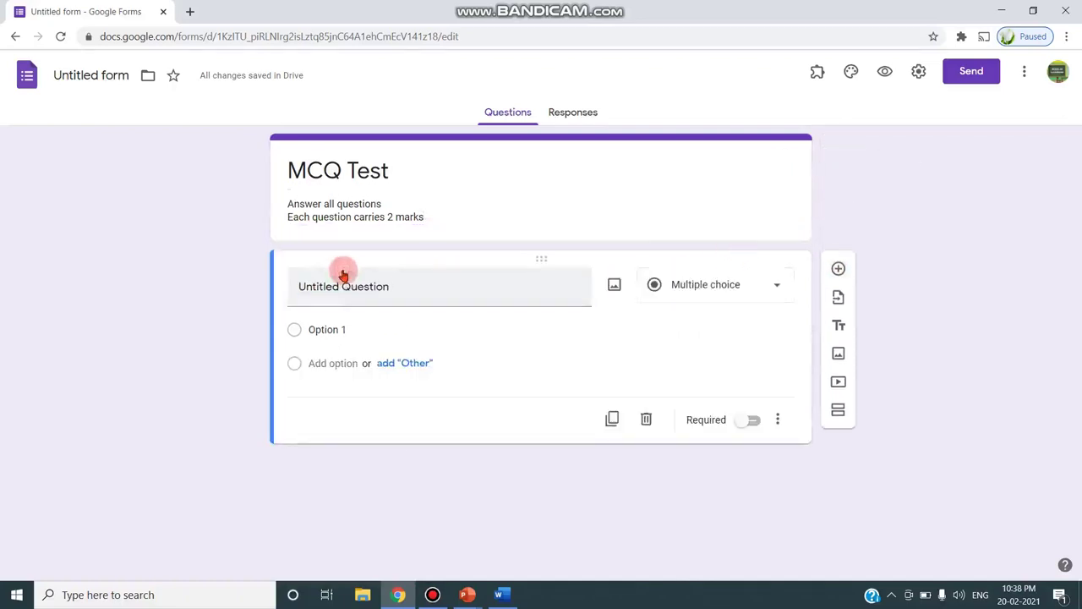
left_click(344, 283)
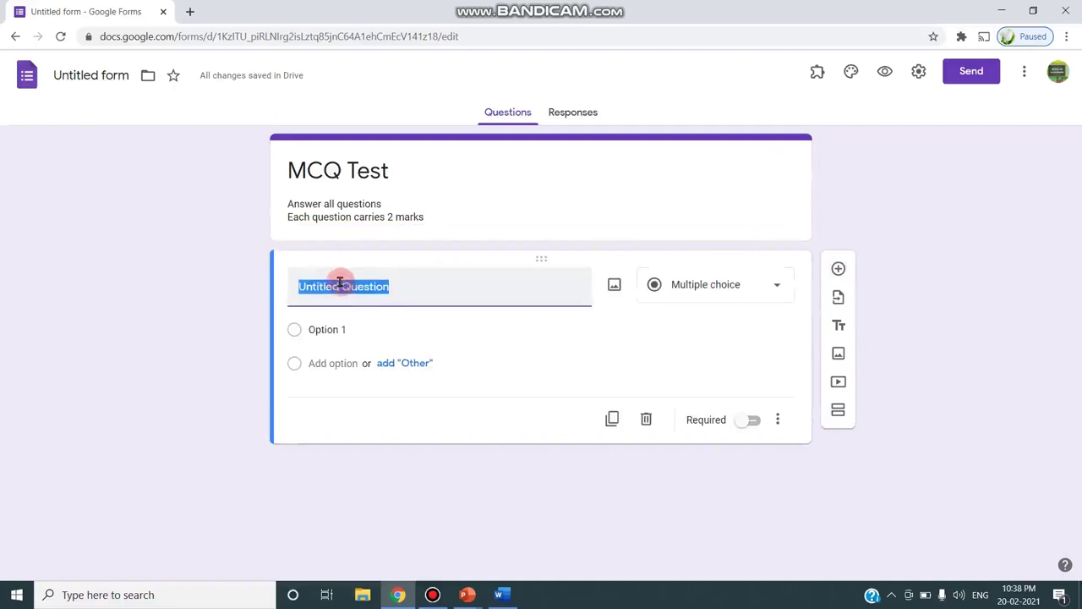
type("Name")
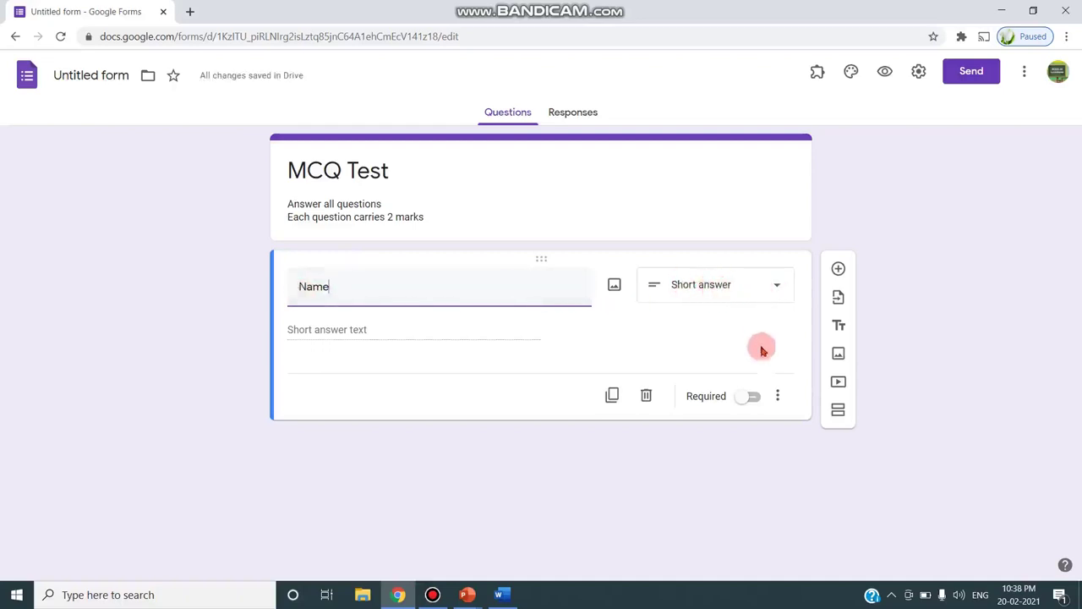
left_click(751, 403)
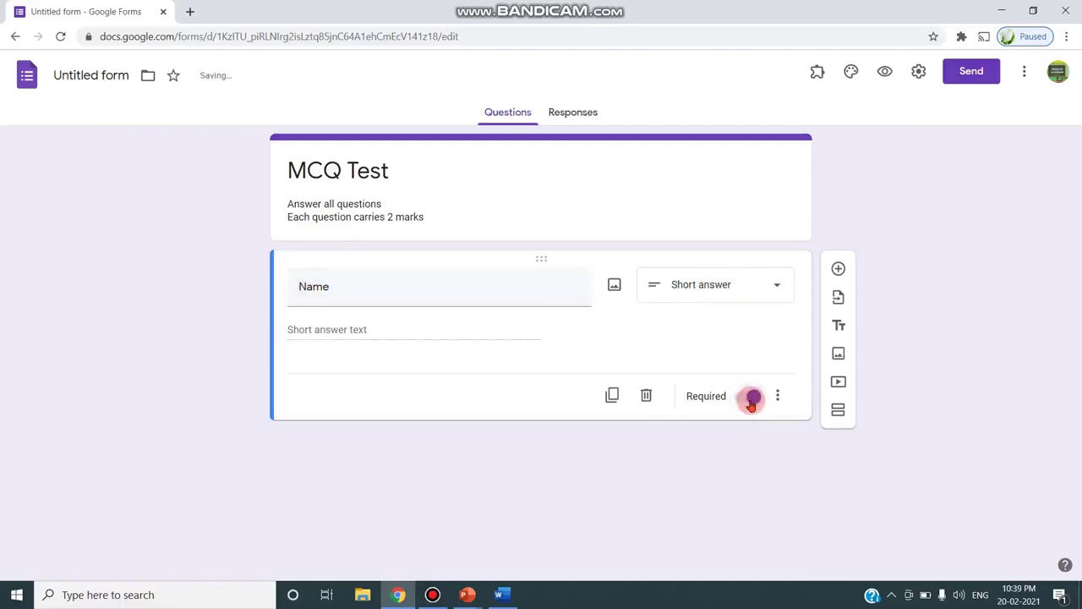
Add a required short-answer question titled "Register Number" below the Name question.
left_click(839, 271)
left_click(355, 394)
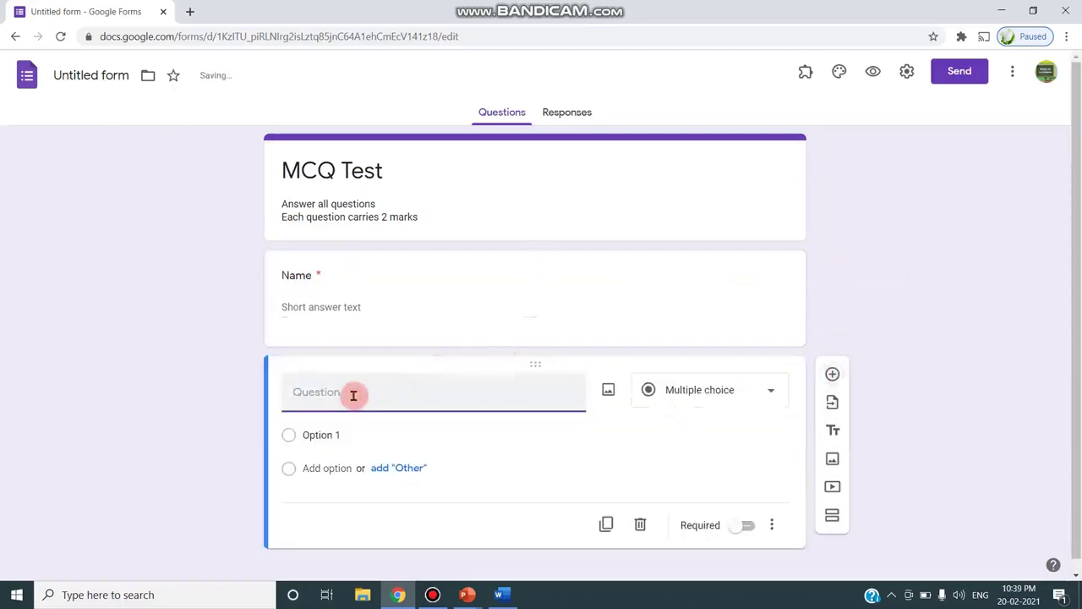
type("Registe")
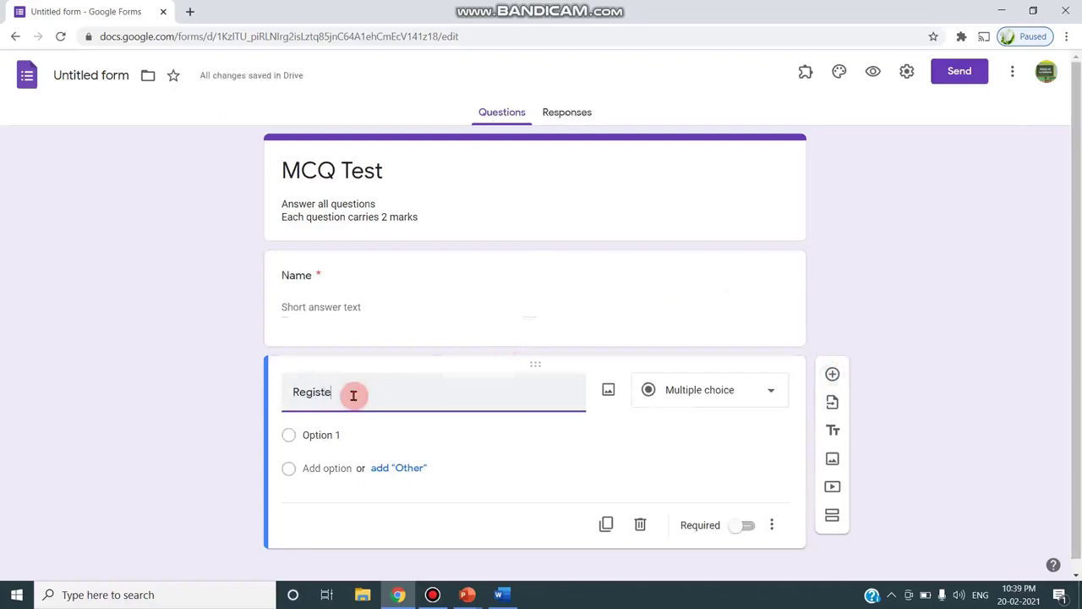
type("r Number")
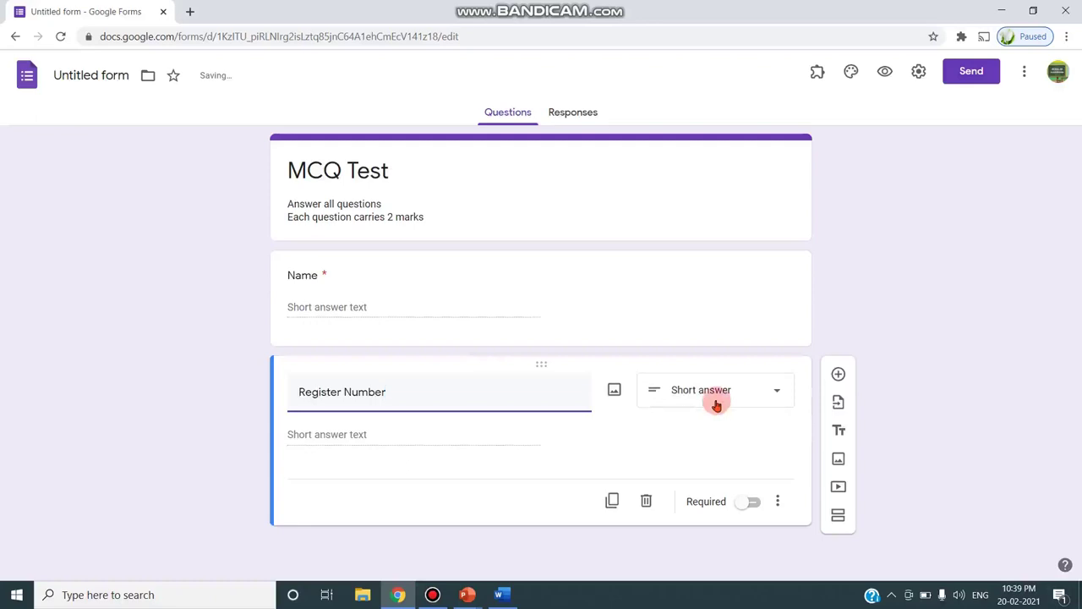
left_click(753, 504)
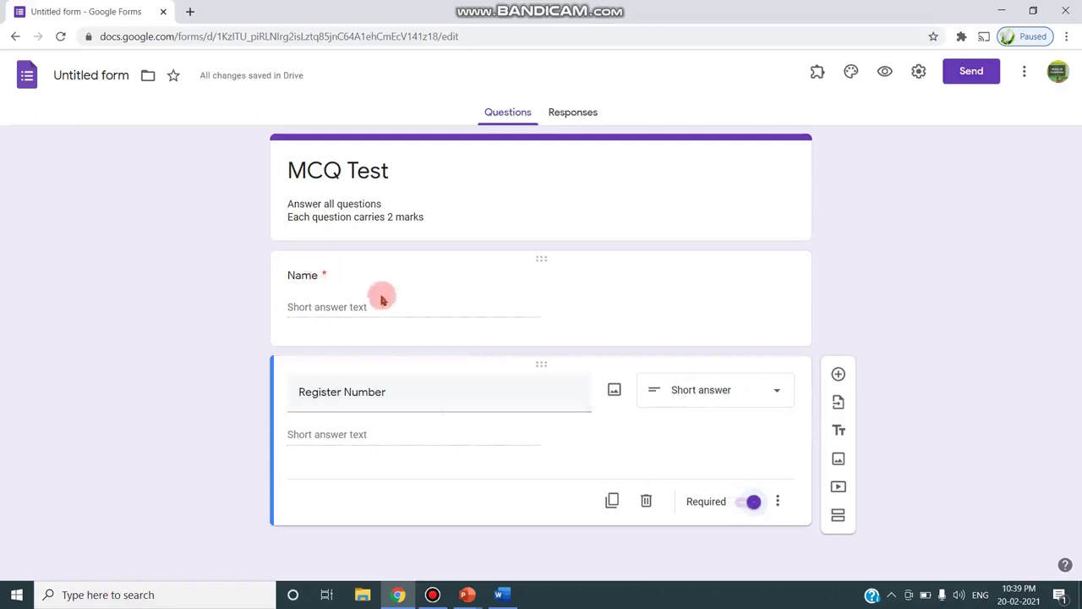
Add a third question to the form, and copy "The central processing unit is located in the _____." from the MCQ document in Word.
left_click(837, 375)
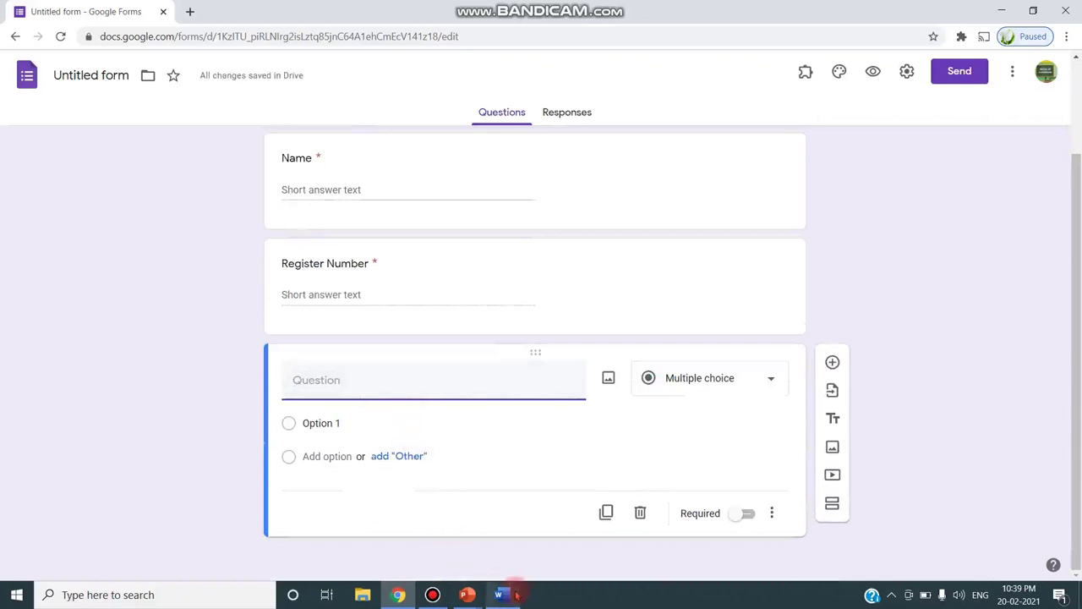
mouse_move(518, 593)
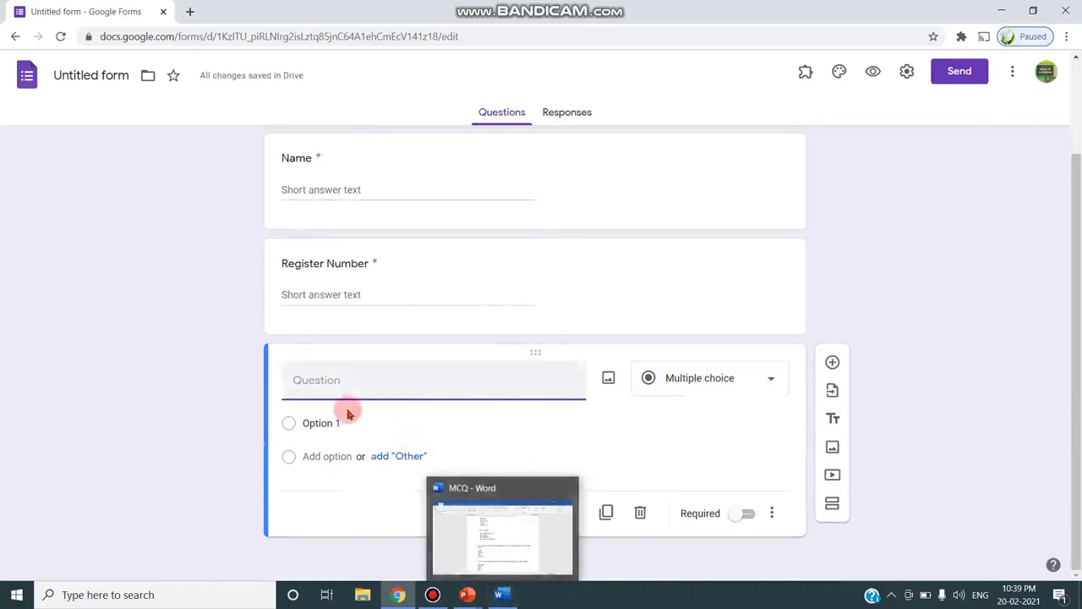
left_click(502, 583)
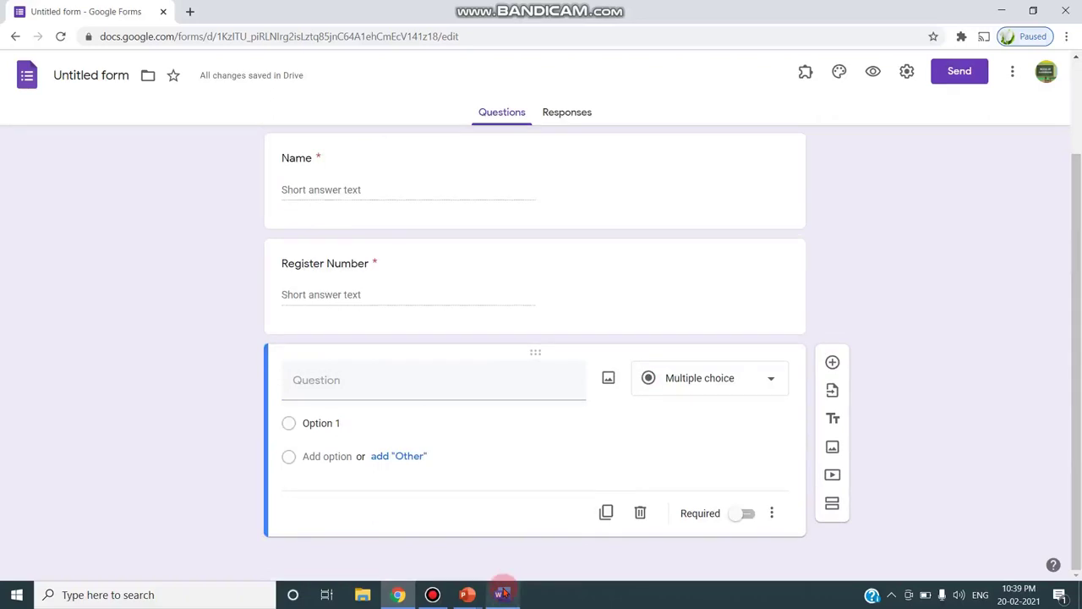
mouse_move(501, 594)
left_click(492, 546)
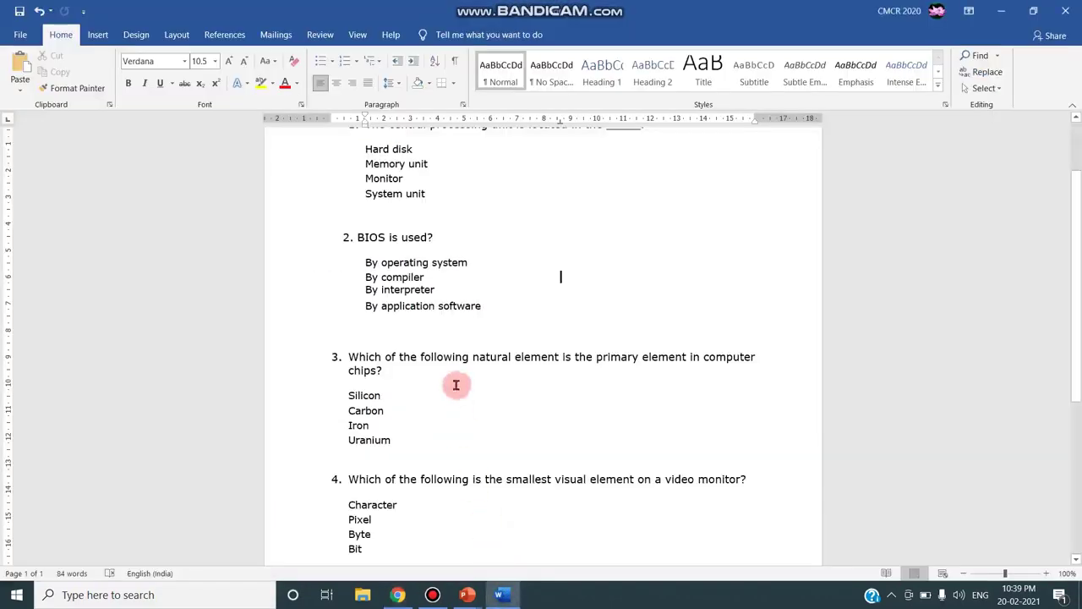
scroll(363, 303, "up", 3)
left_click(293, 214)
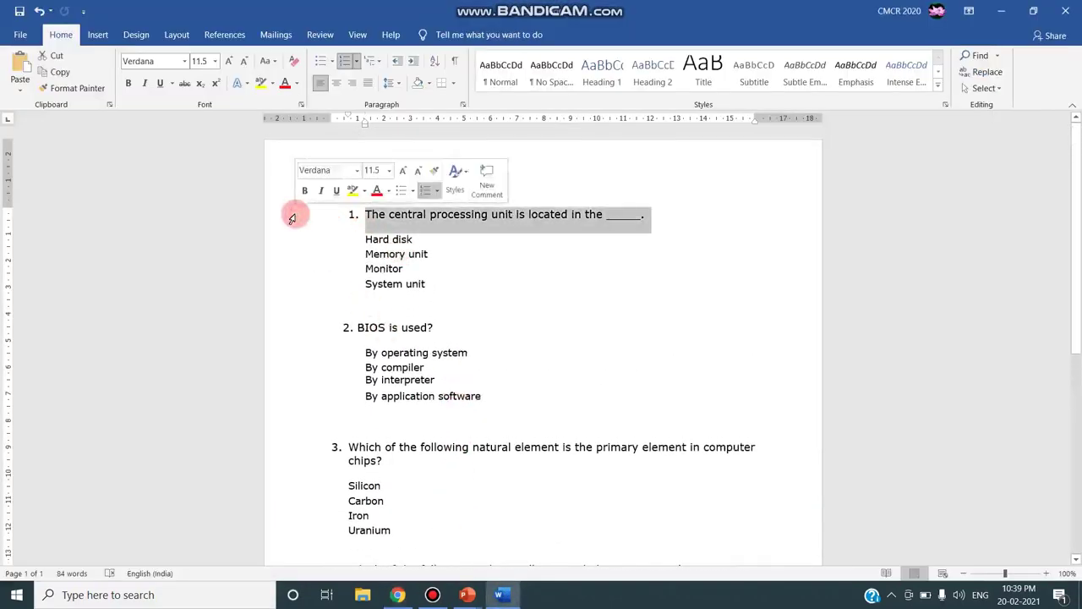
left_click(55, 72)
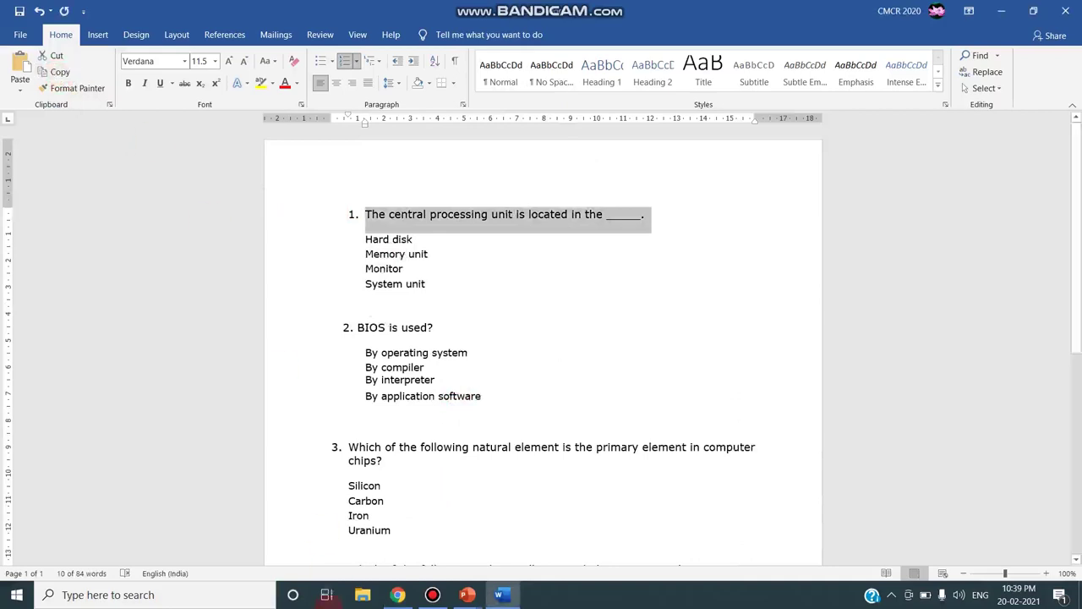
Paste the copied central processing unit question into the third question in Google Forms, keeping its type as Multiple choice.
left_click(397, 594)
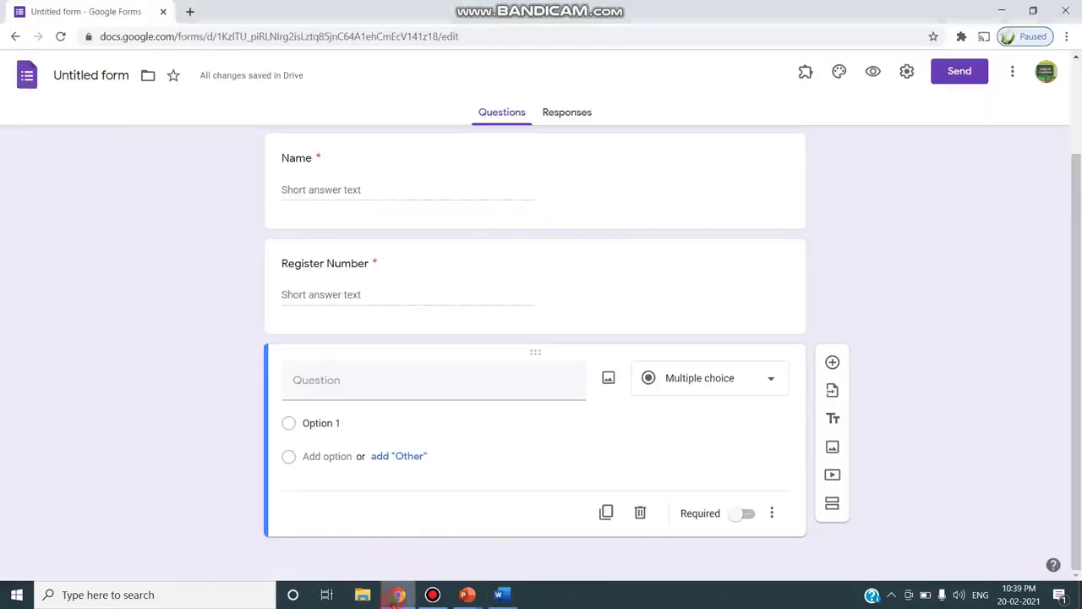
left_click(298, 381)
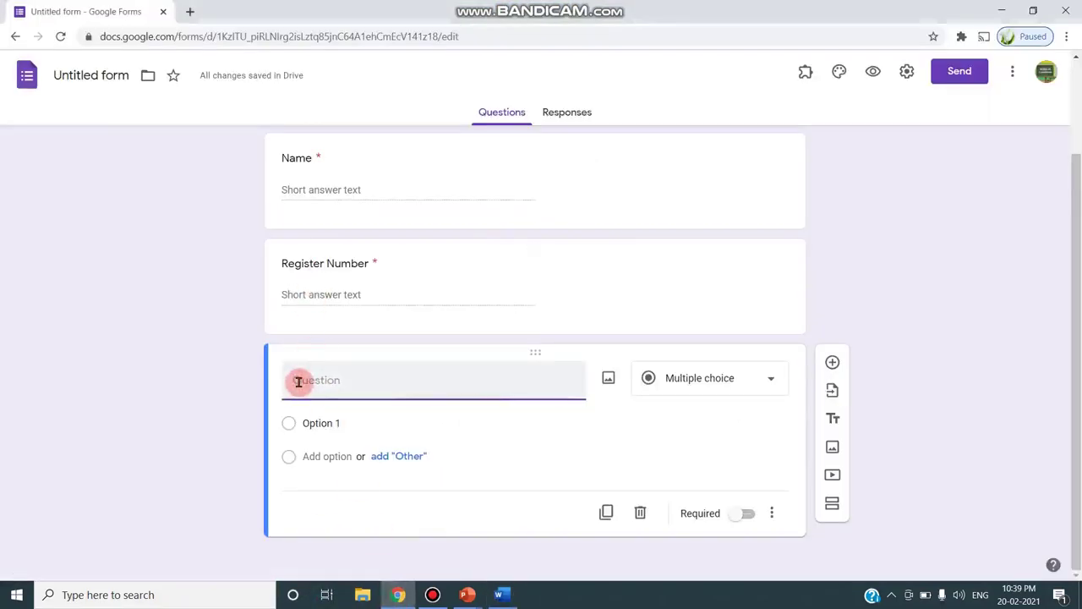
key("ctrl+v")
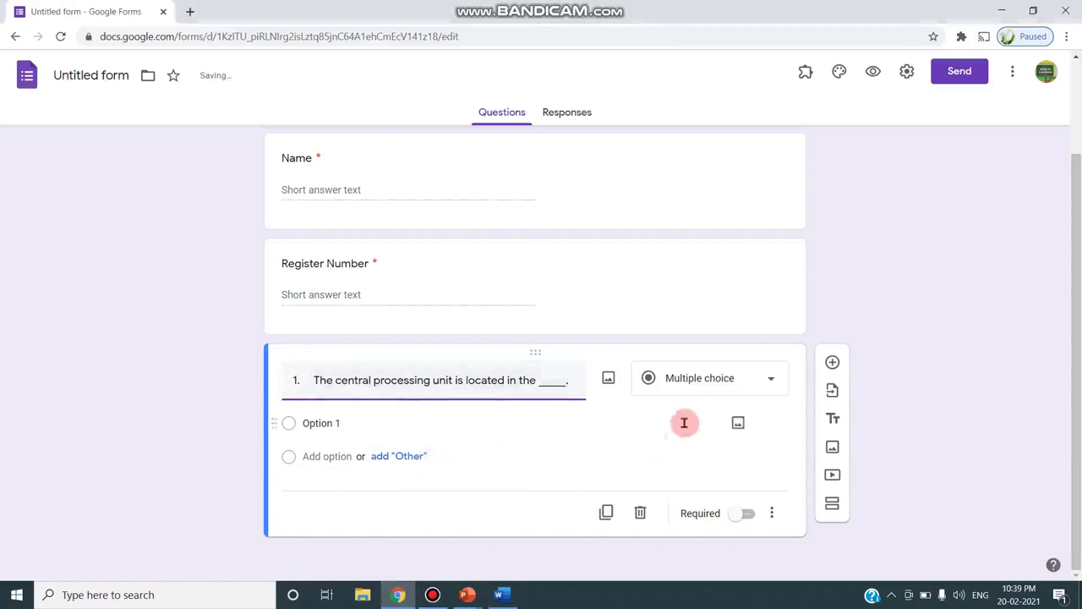
left_click(769, 383)
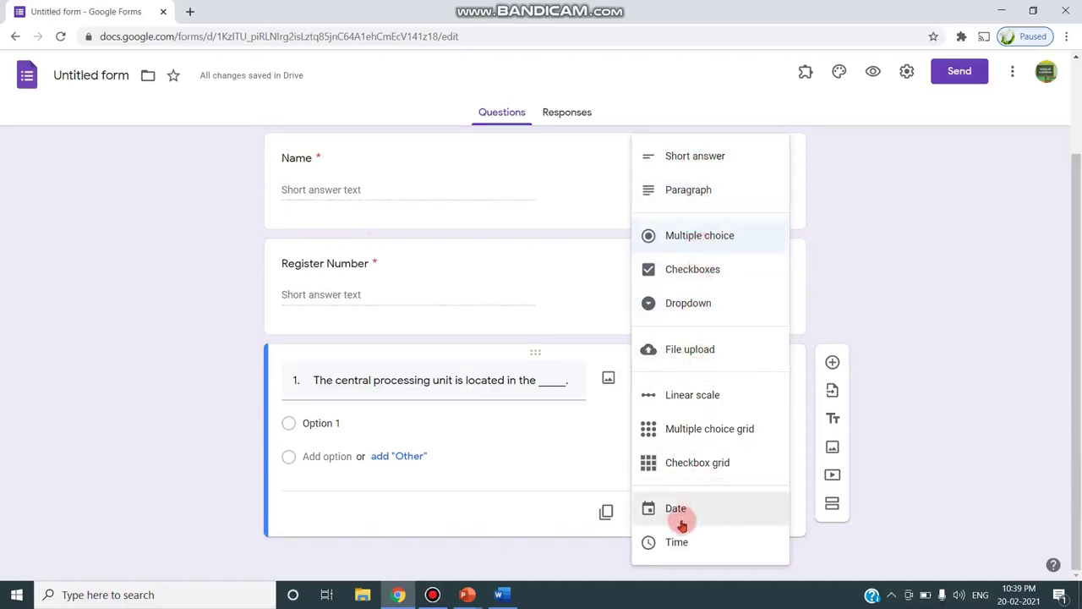
left_click(658, 235)
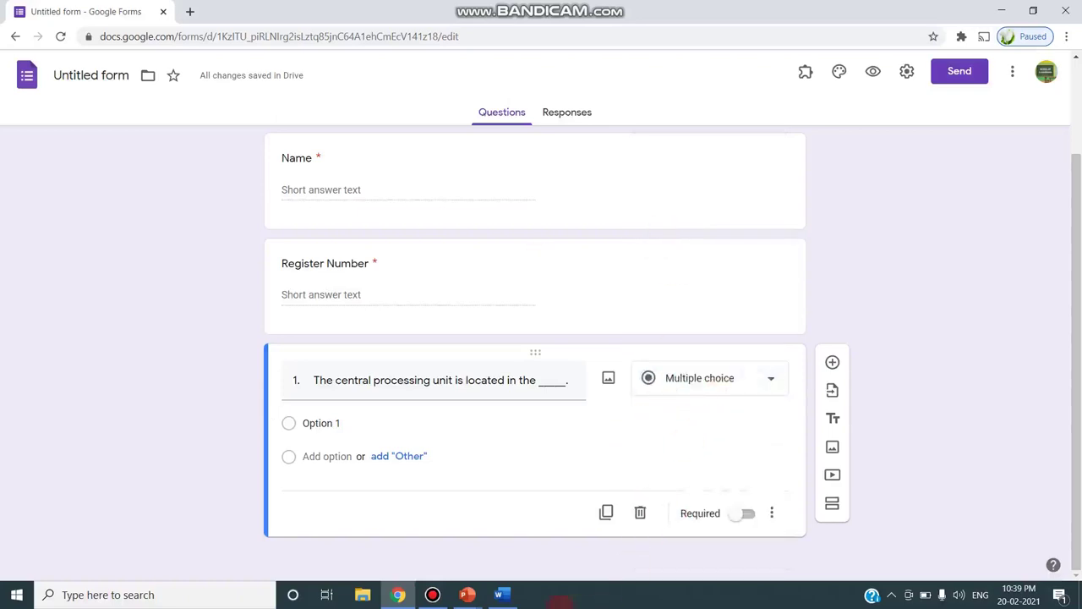
Copy Hard disk, Memory unit, Monitor and System unit from the Word document and paste them as the first MCQ's options in Google Forms.
left_click(499, 592)
left_click_drag(362, 241, 436, 279)
left_click(436, 283)
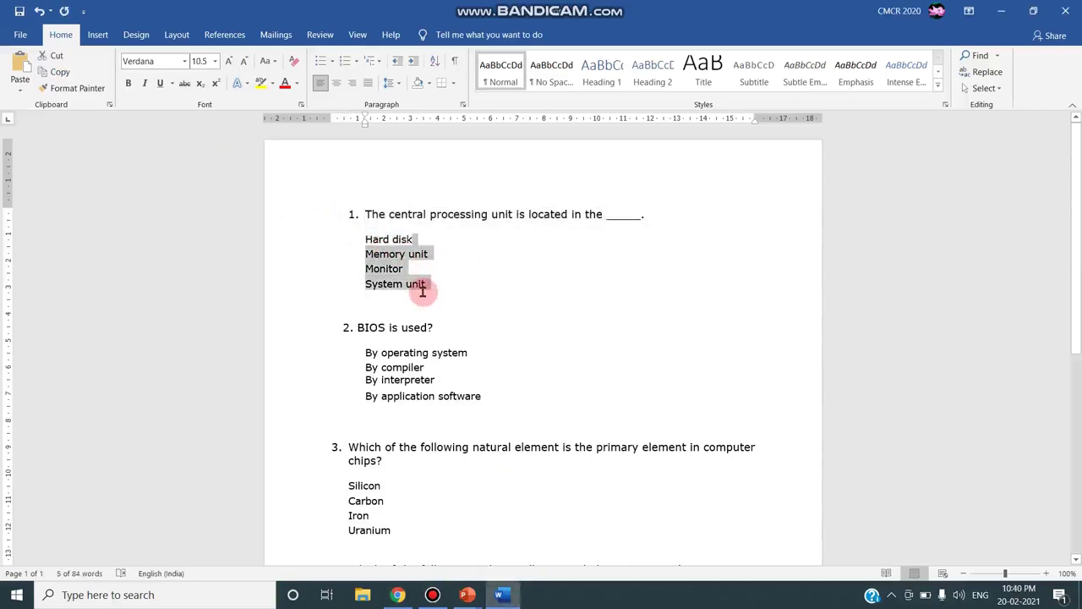
left_click_drag(423, 291, 422, 290)
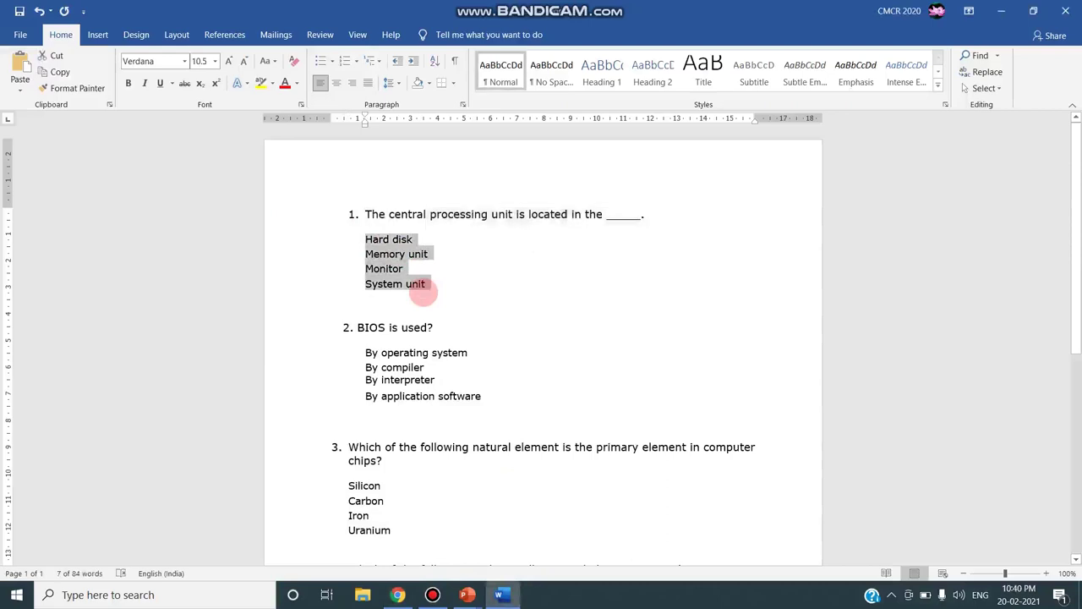
left_click(50, 74)
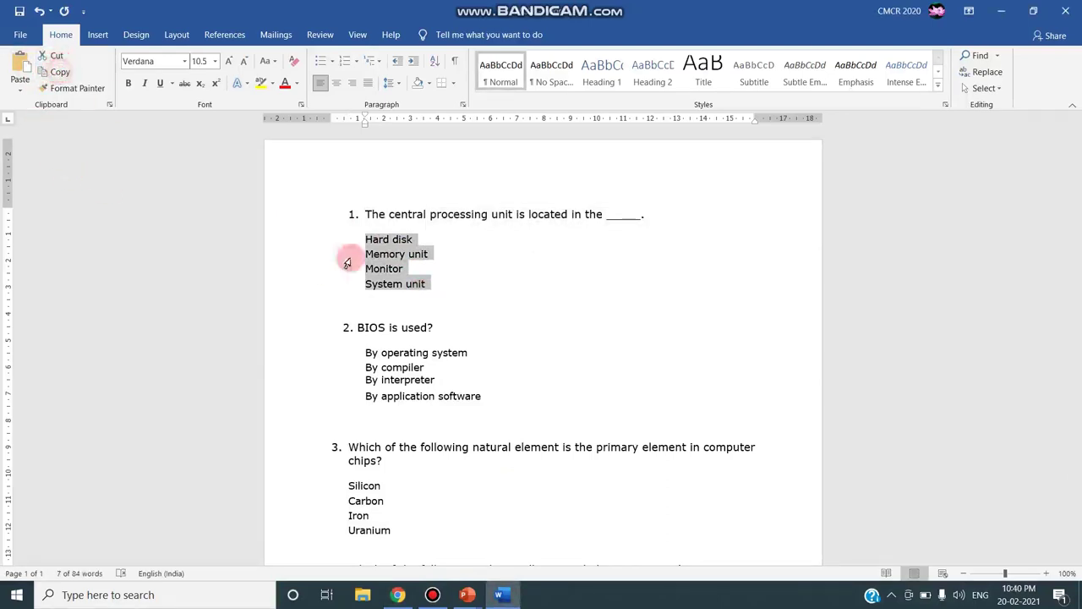
left_click(397, 594)
left_click(325, 423)
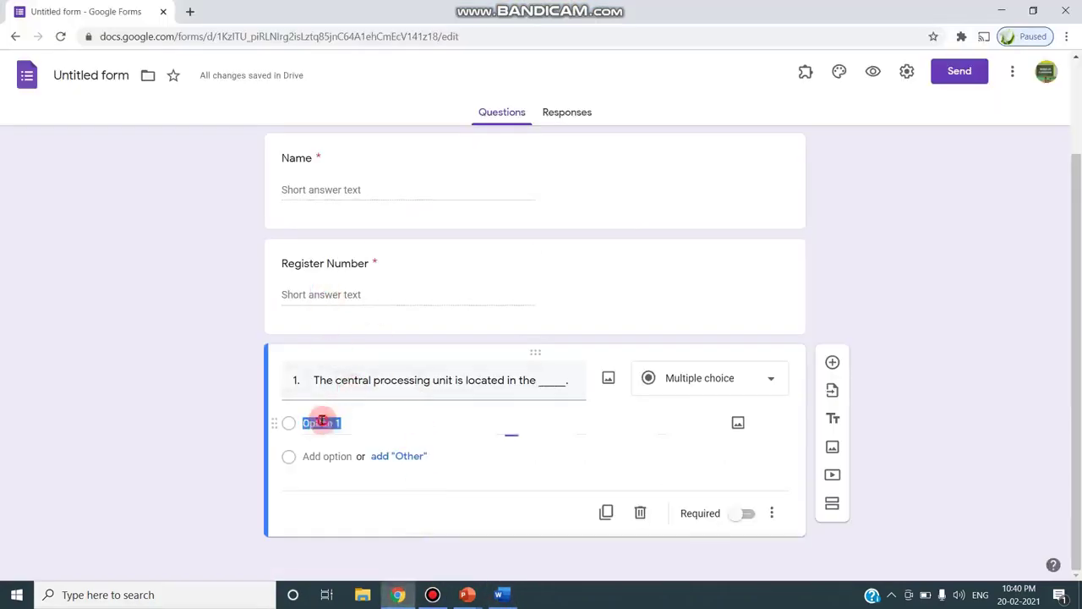
key("ctrl+v")
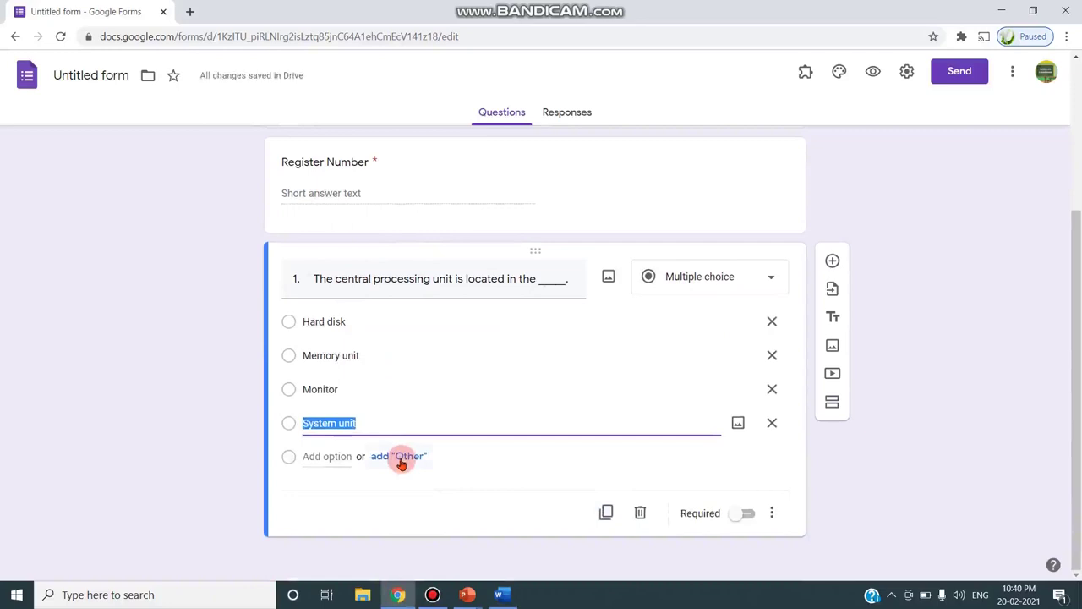
Turn the form into a quiz in the form settings and save the change.
left_click(907, 74)
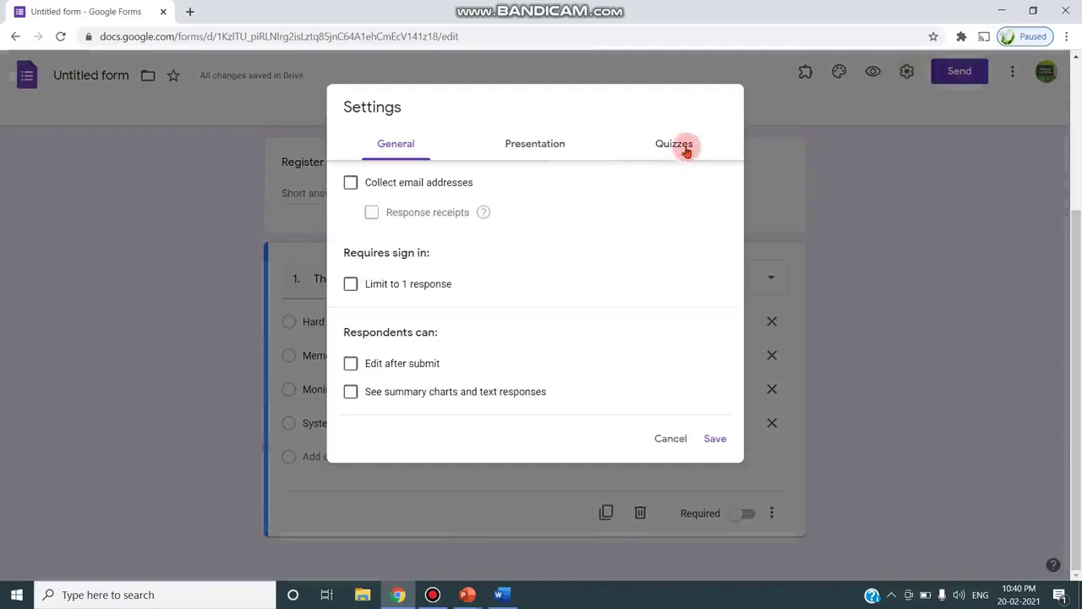
left_click(685, 144)
left_click(372, 187)
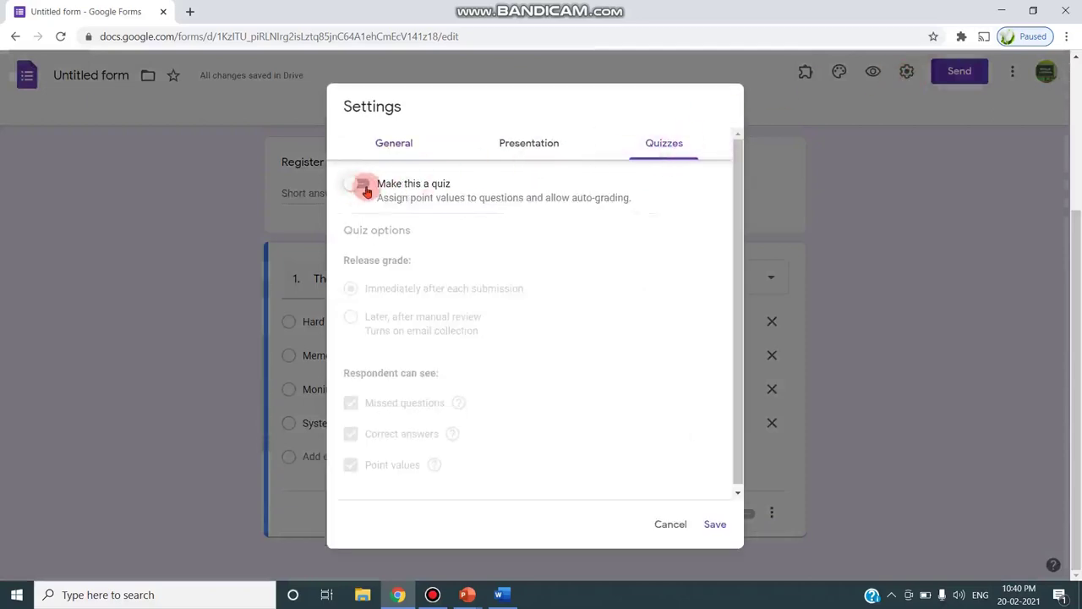
left_click(363, 185)
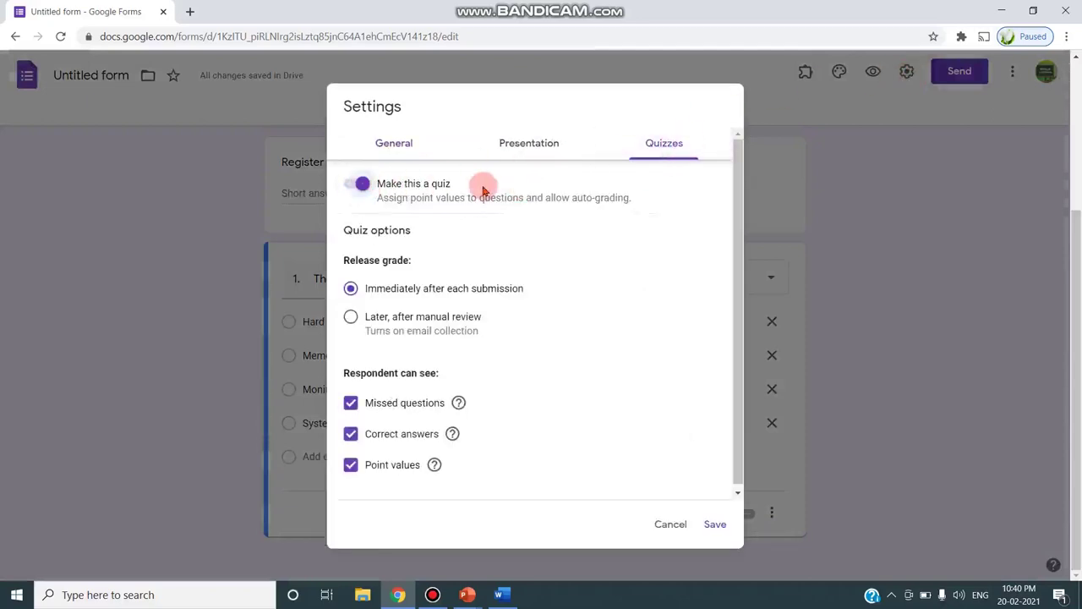
left_click(714, 525)
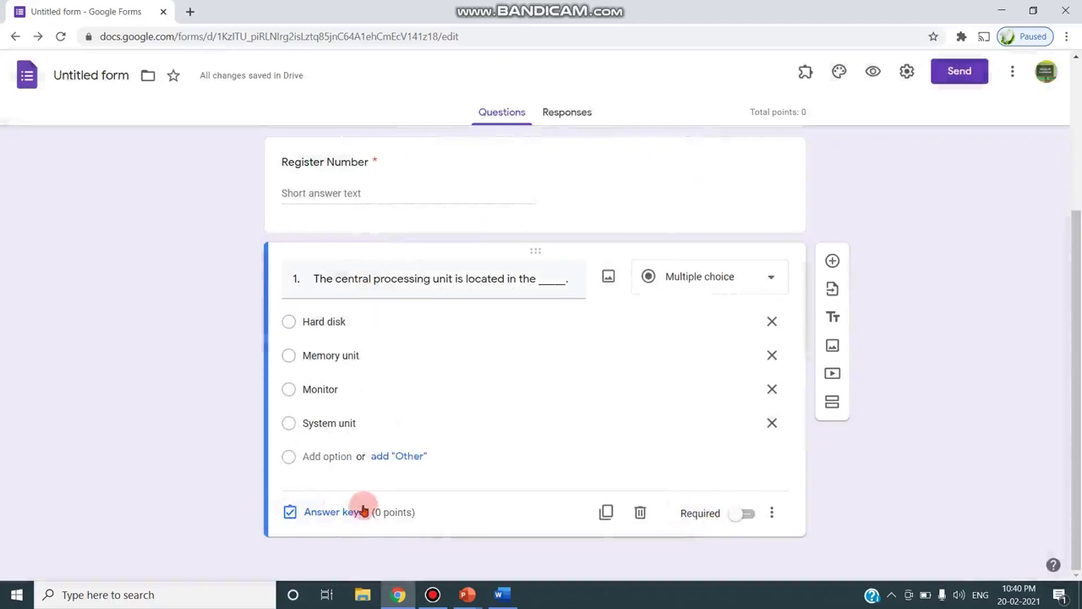
Set "System unit" as the correct answer to question 1 worth 2 points, and make the question required.
left_click(338, 513)
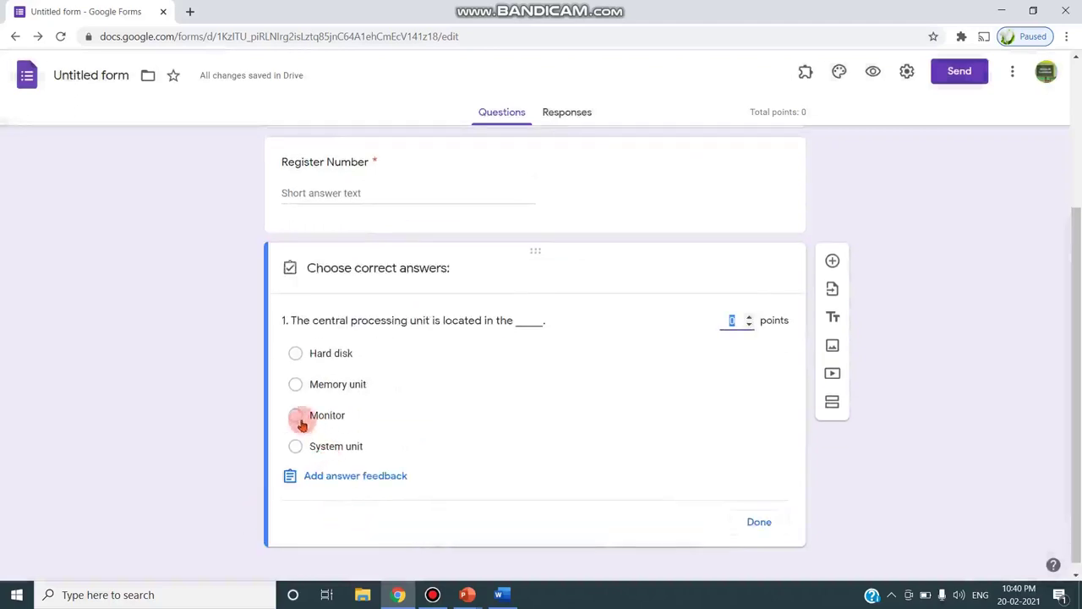
left_click(303, 444)
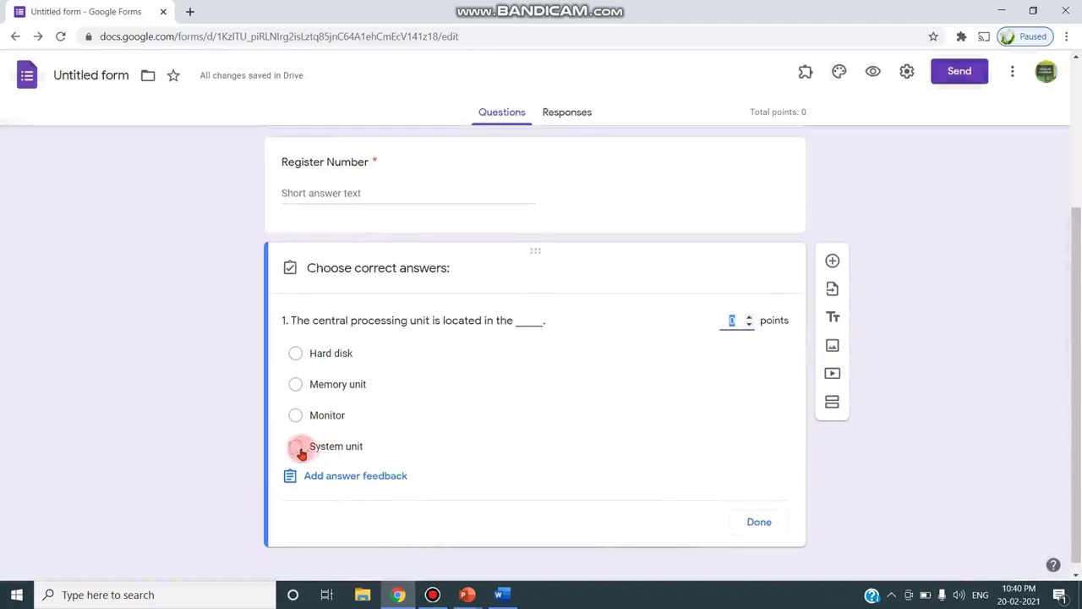
left_click(295, 448)
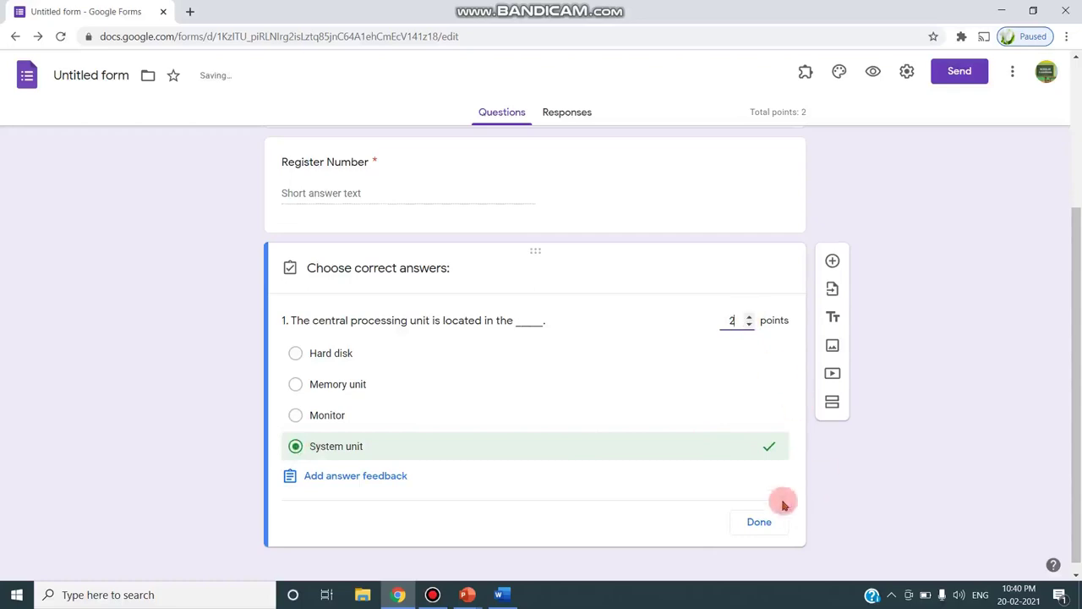
left_click(759, 523)
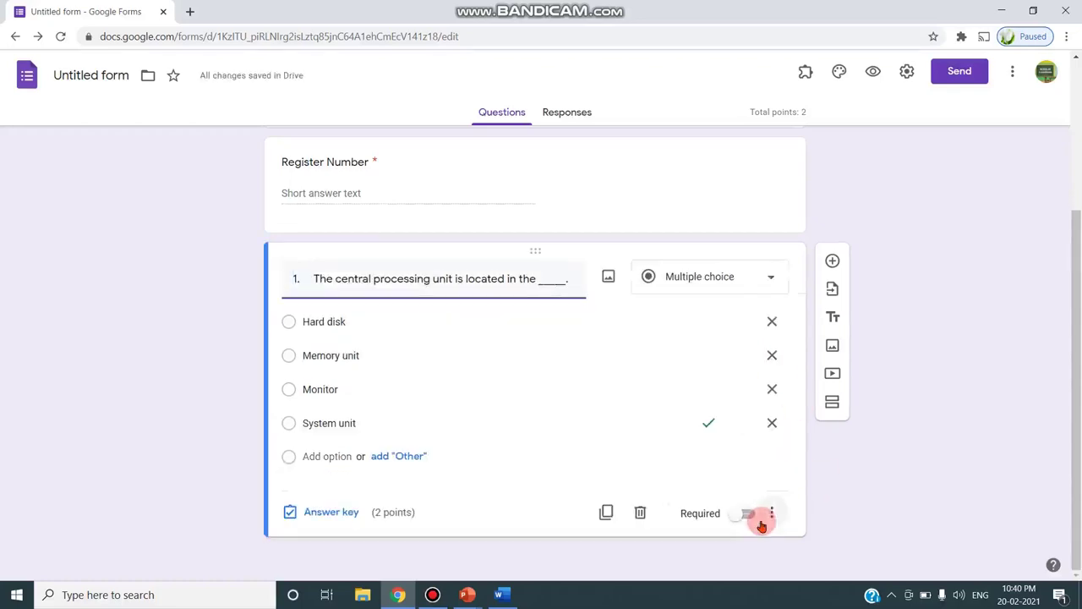
left_click(745, 517)
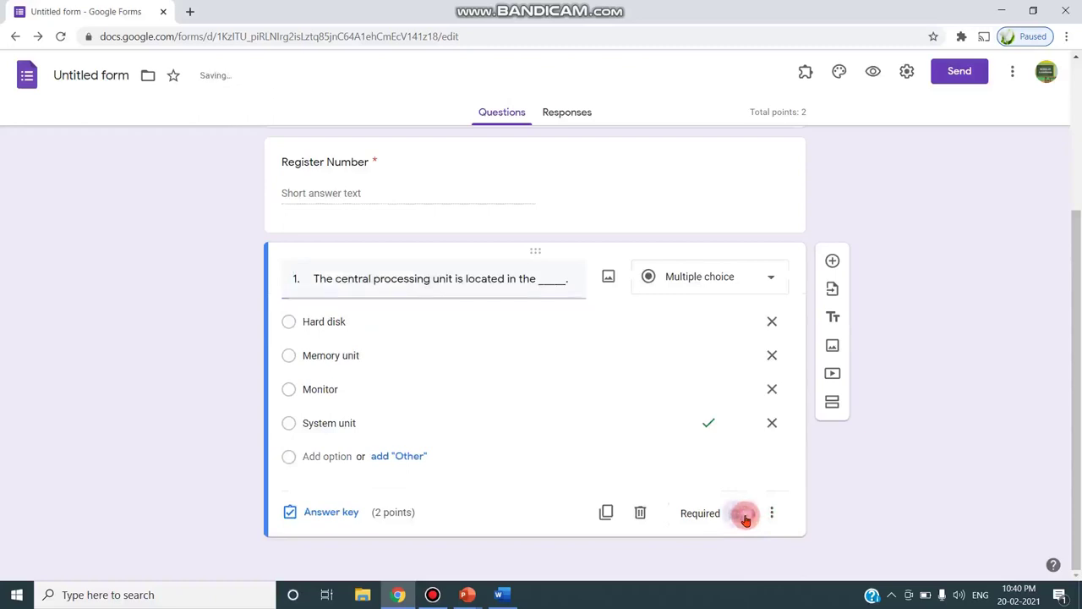
left_click(570, 278)
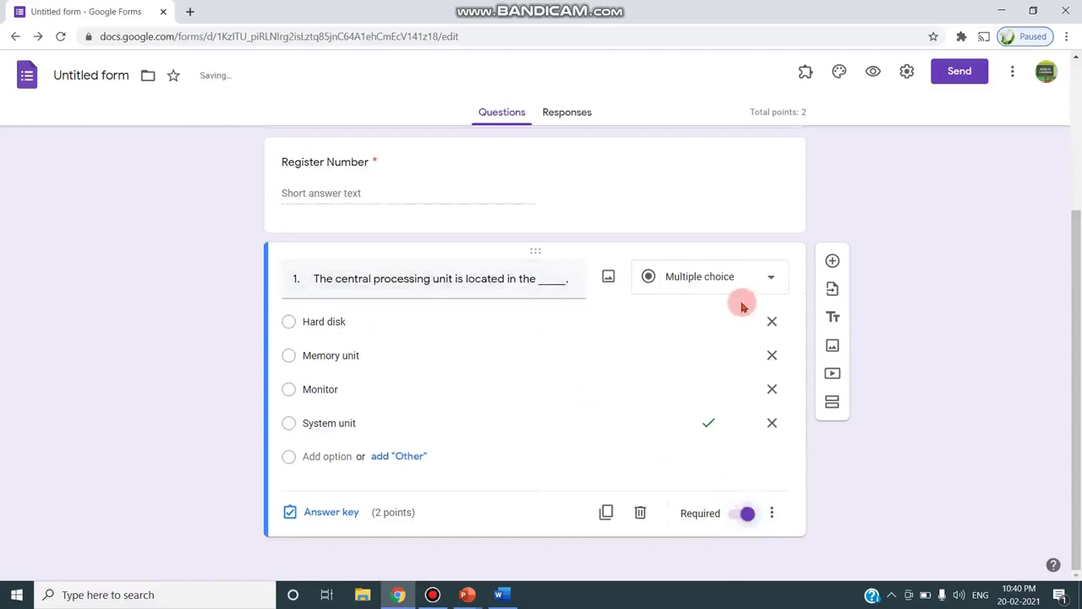
Add a new question to the form and fill its title with "2. BIOS is used?" copied from the Word document.
left_click(832, 260)
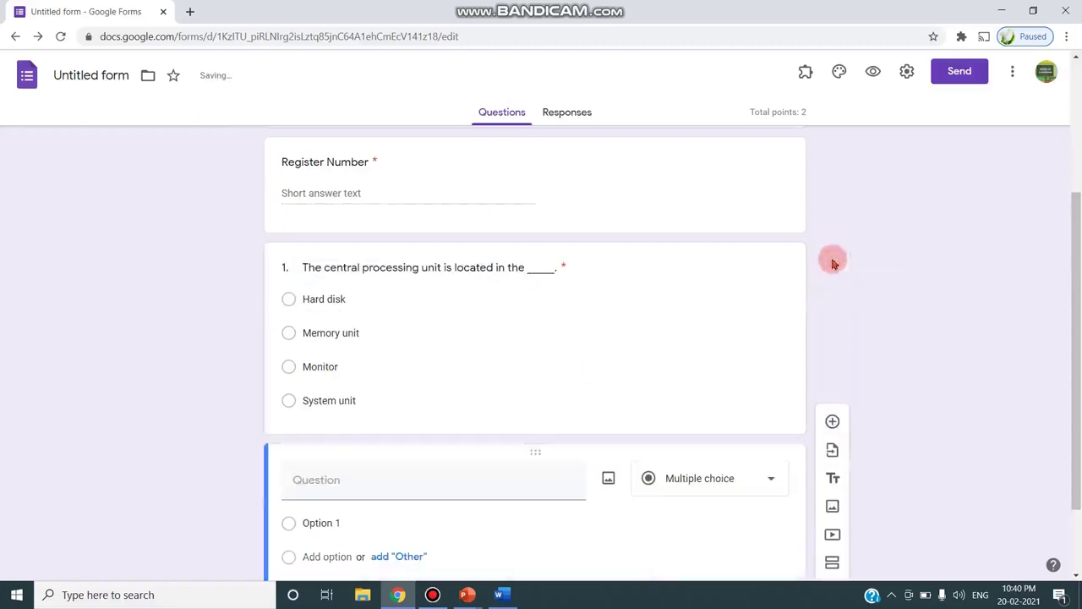
left_click(499, 594)
left_click(309, 329)
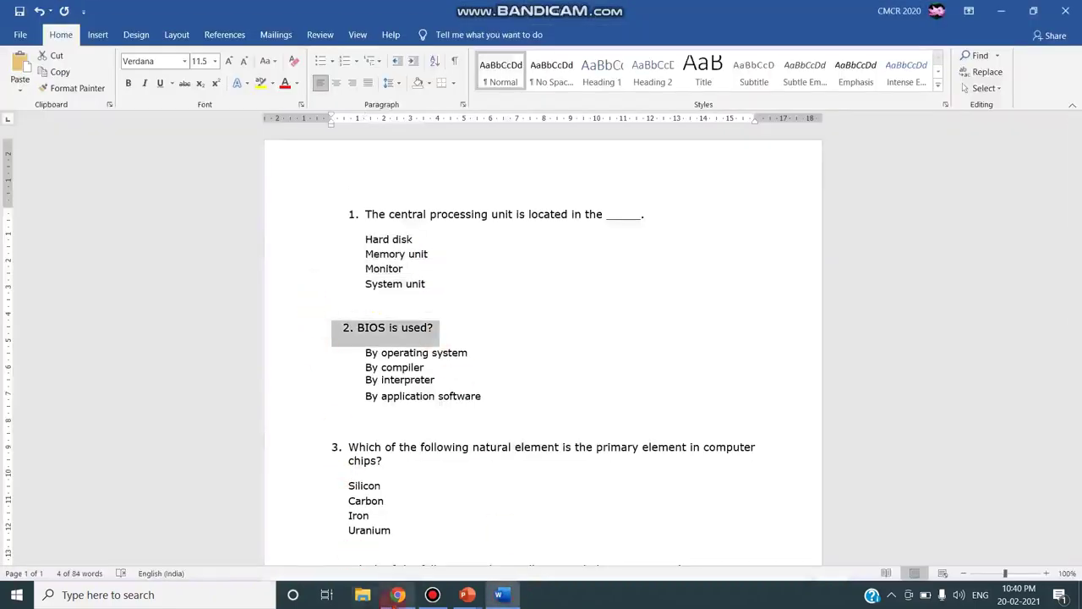
left_click(397, 594)
left_click(344, 478)
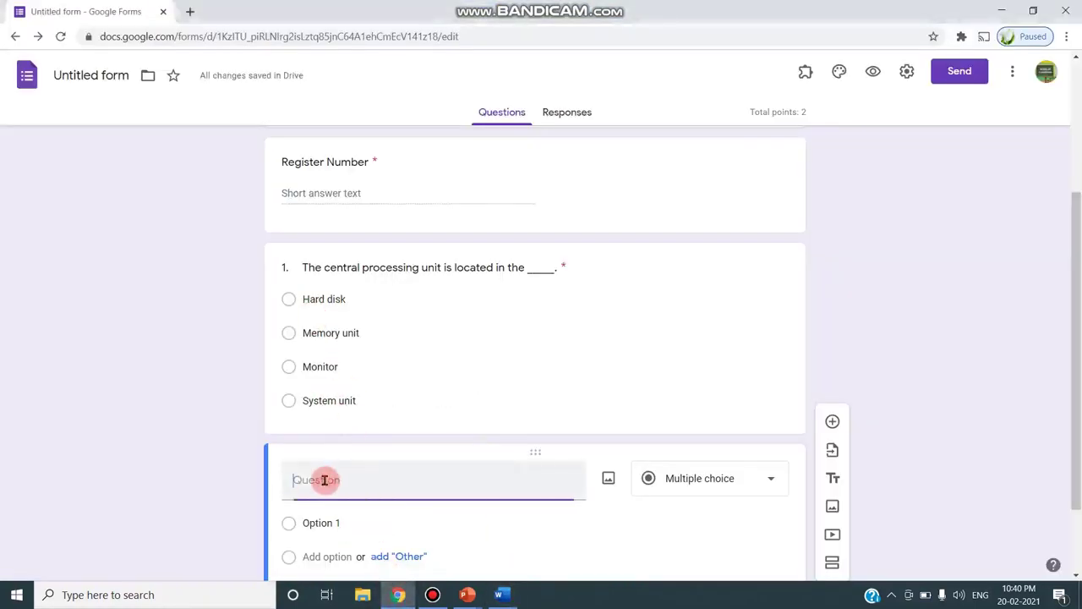
key("ctrl+v")
Copy the four BIOS answers, from "By operating system" to "By application software", from Word and paste them as question 2's options in Google Forms.
left_click(499, 595)
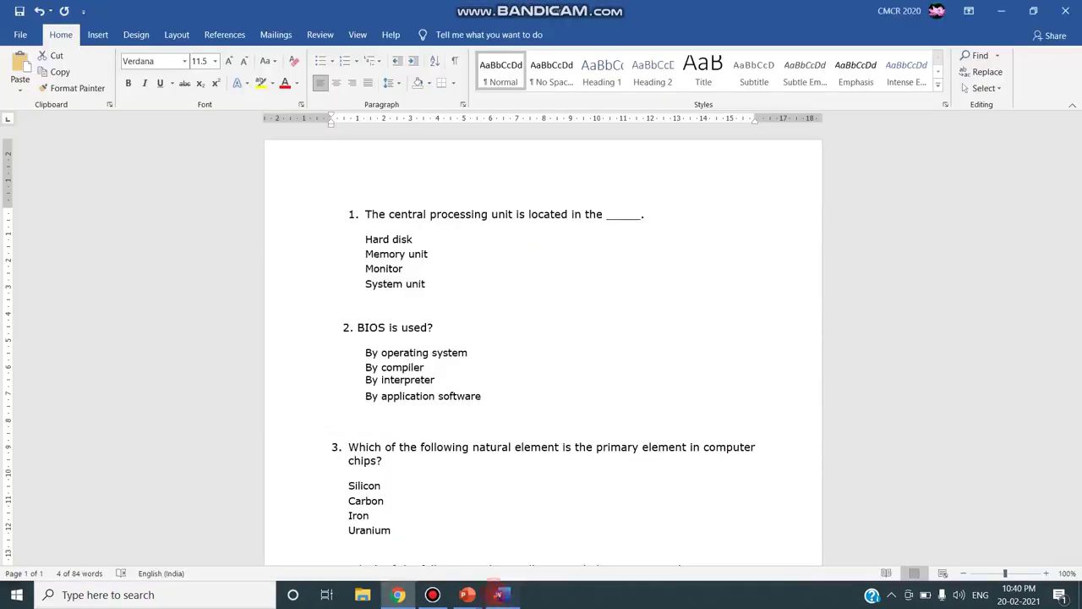
left_click_drag(365, 352, 491, 397)
key("ctrl+c")
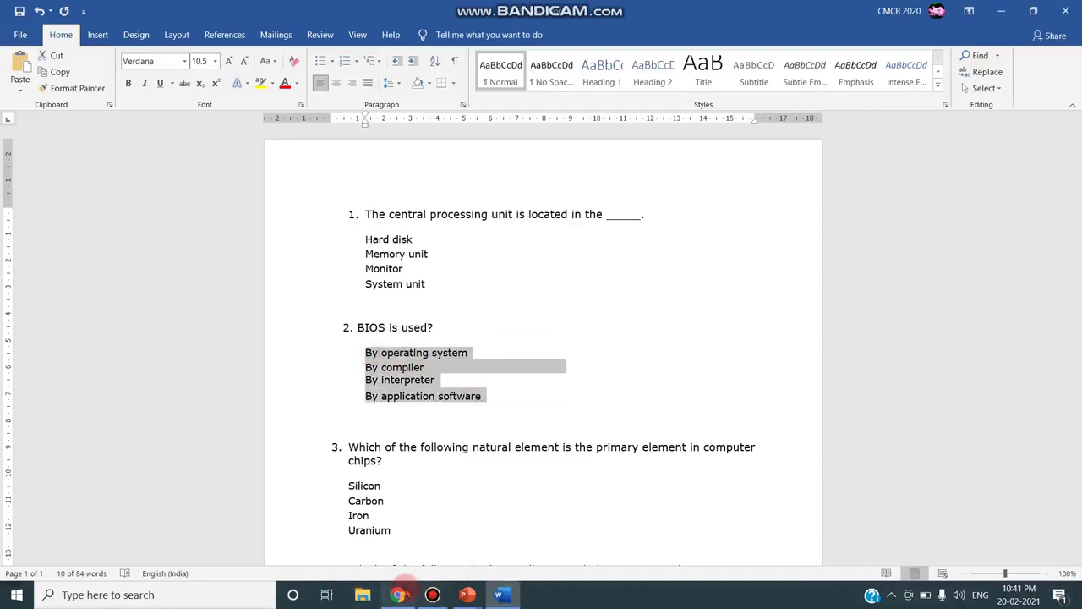
left_click(397, 594)
scroll(338, 476, "down", 1)
left_click(317, 423)
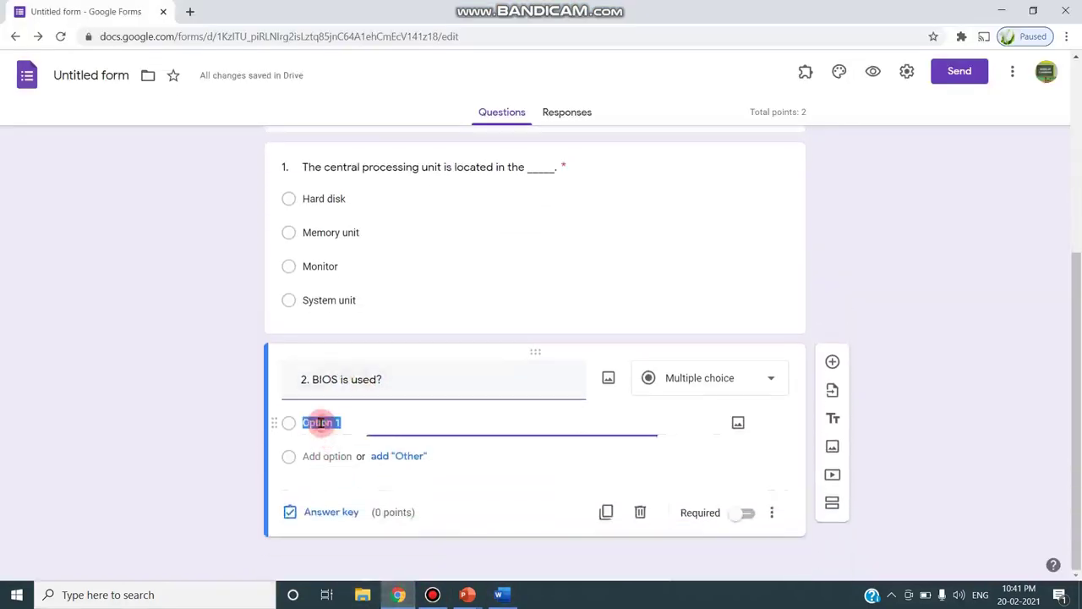
key("ctrl+v")
Set "By operating system" as the correct answer to question 2 worth 2 points, and make the question required.
scroll(339, 465, "down", 1)
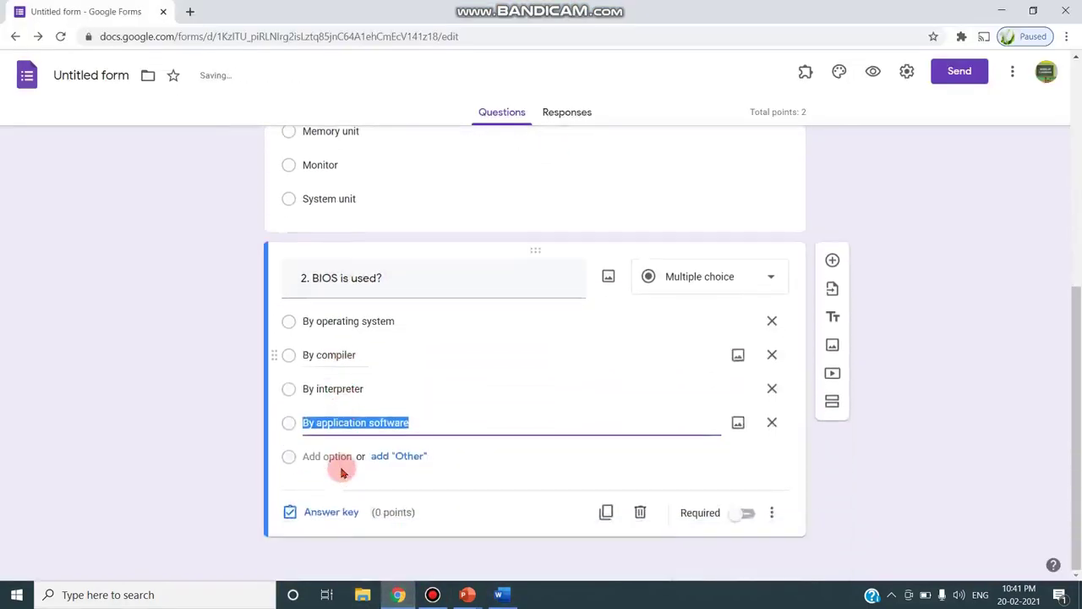
left_click(326, 513)
left_click(294, 357)
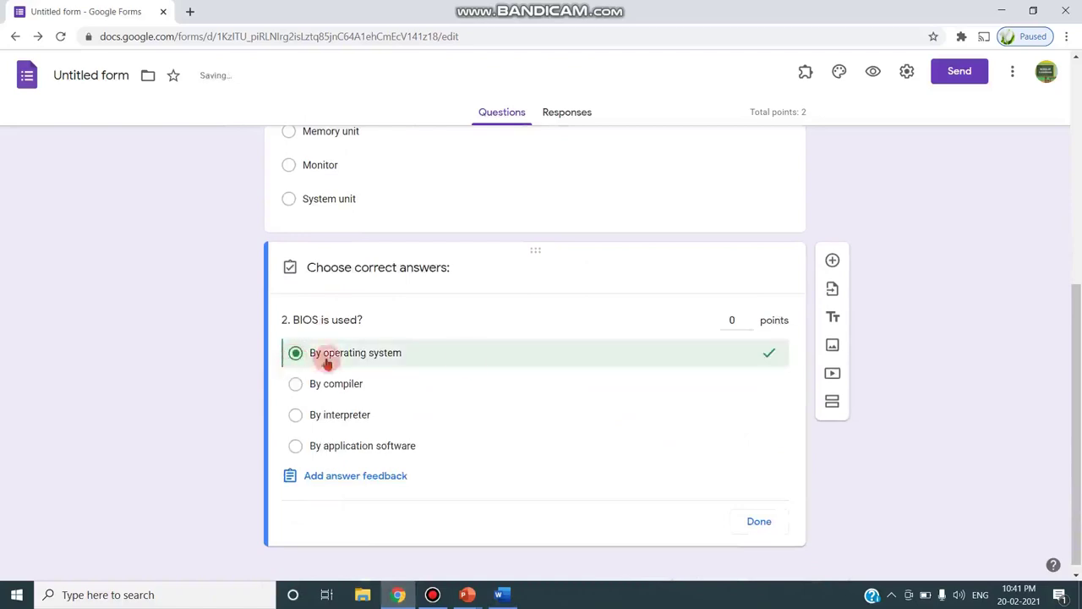
left_click(747, 317)
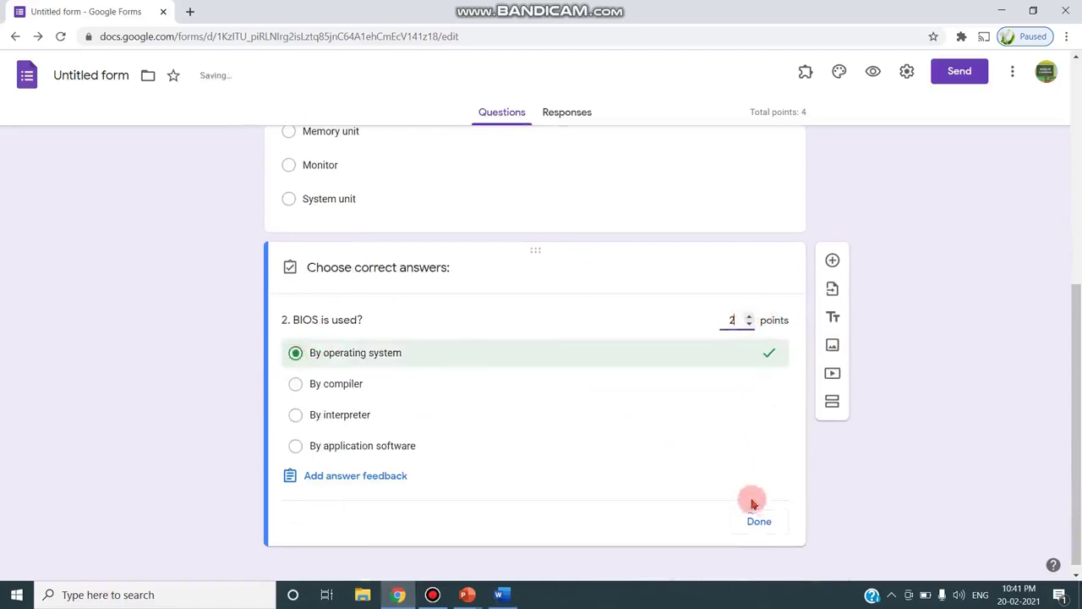
left_click(757, 521)
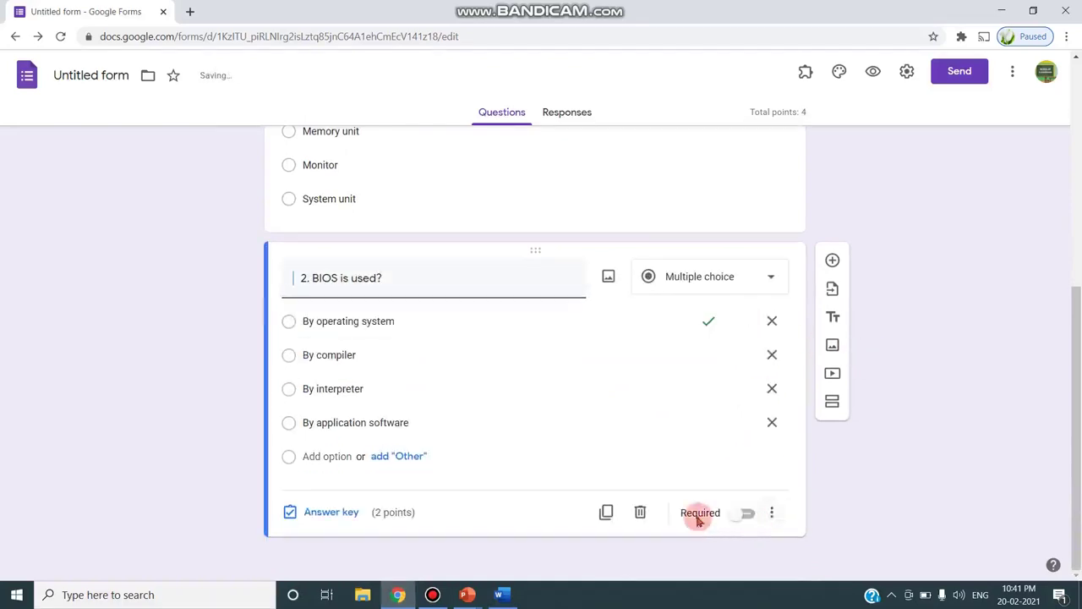
left_click(747, 512)
Add a new question and fill its title with "3. Which of the following natural element is the primary element in computer chips?" copied from Word.
left_click(833, 261)
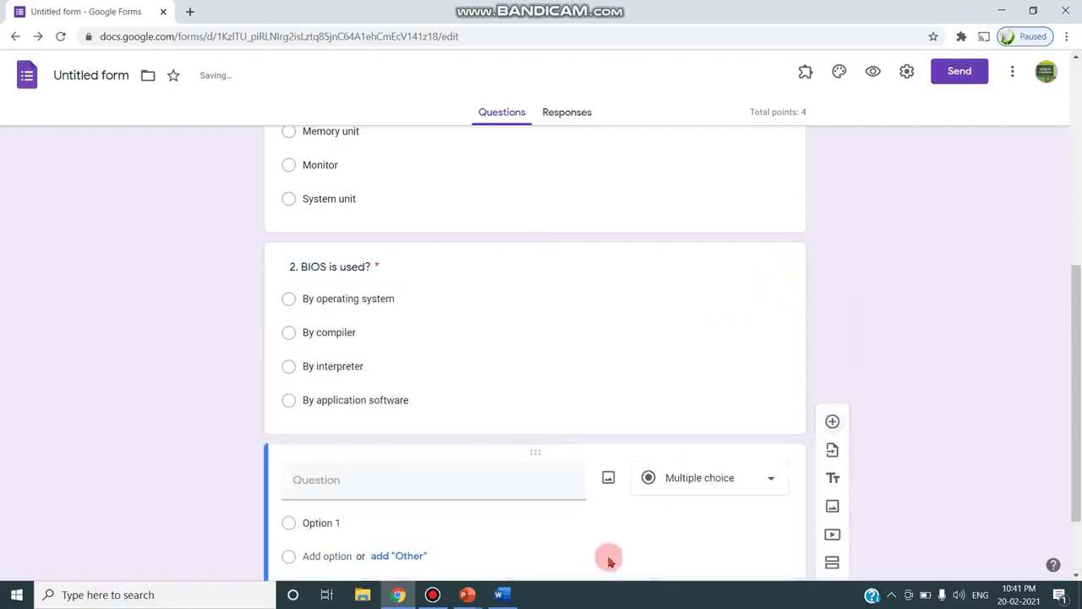
left_click(498, 594)
double_click(297, 448)
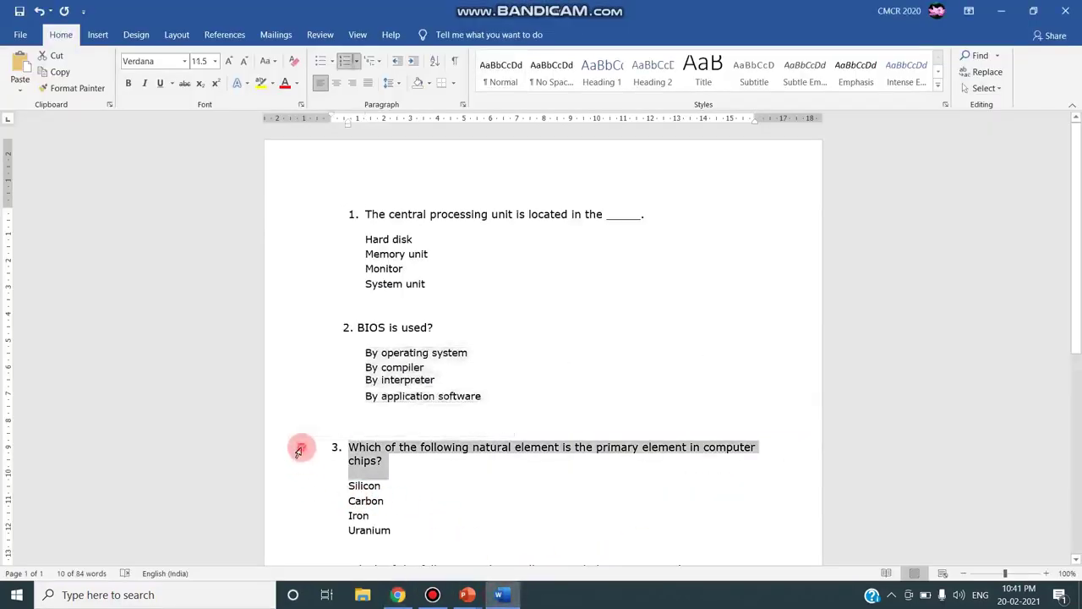
left_click(393, 460)
triple_click(292, 457)
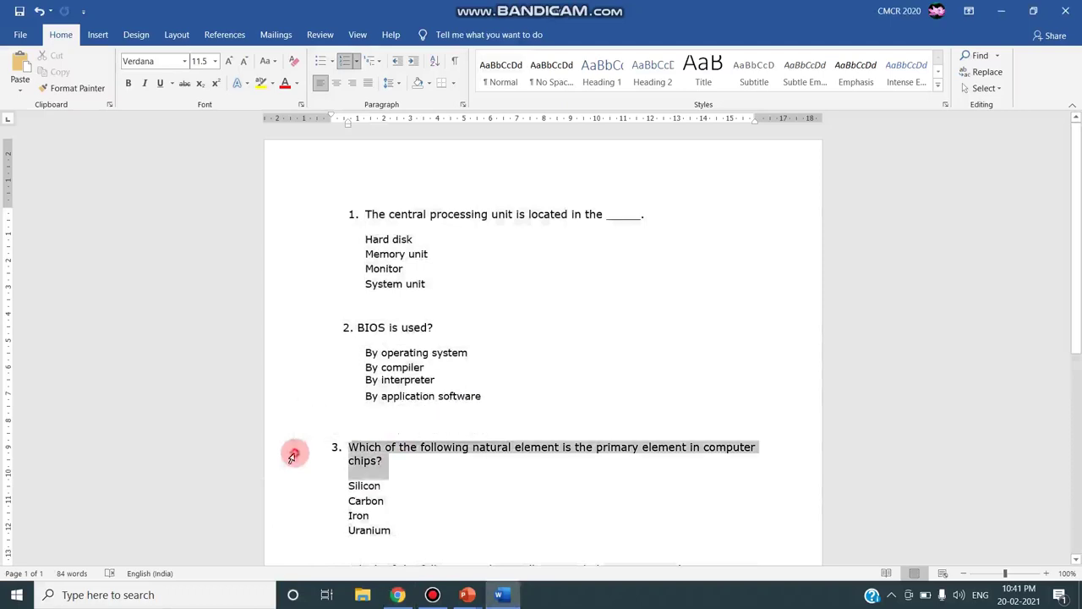
left_click(465, 484)
left_click(296, 452)
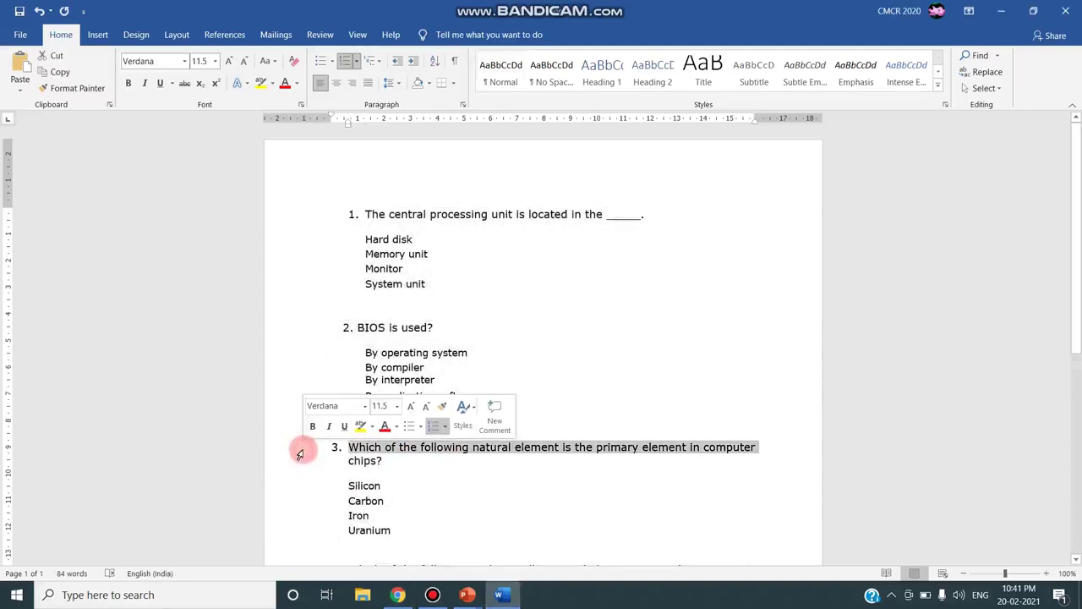
double_click(312, 457)
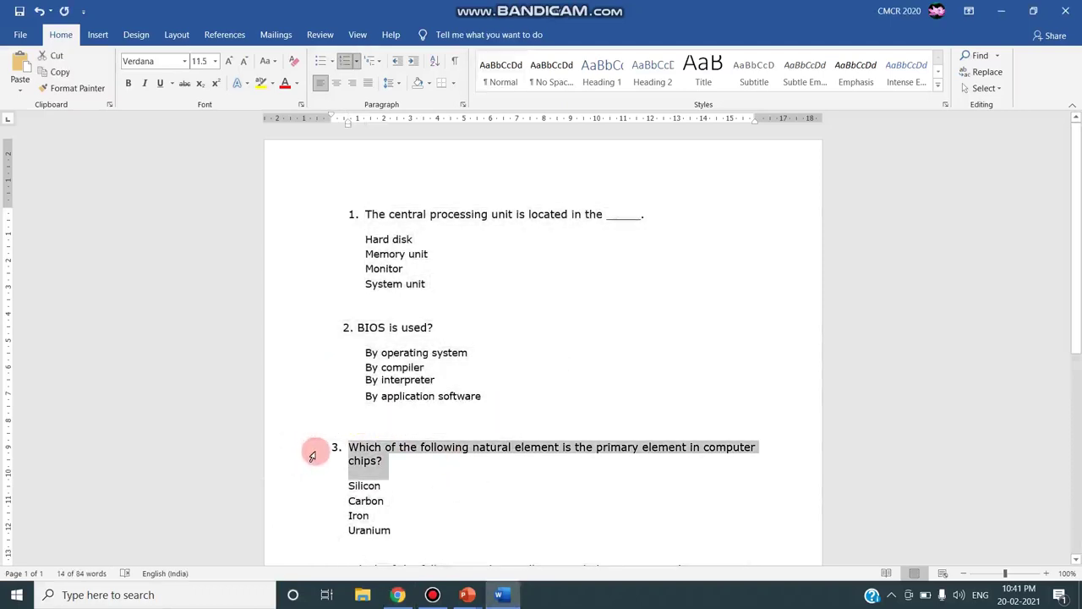
left_click(47, 72)
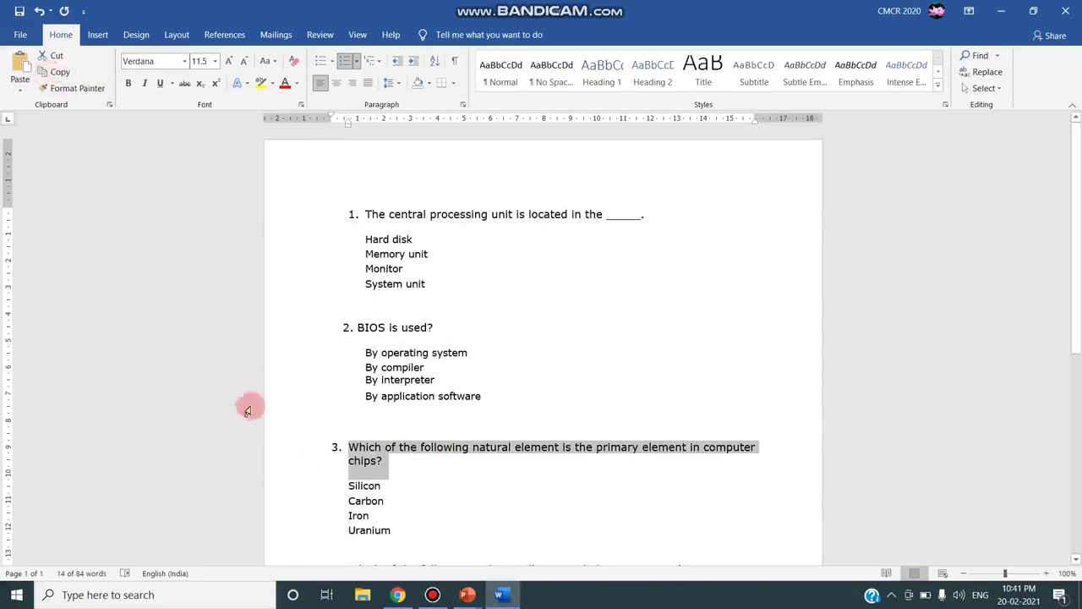
left_click(397, 594)
scroll(363, 405, "down", 2)
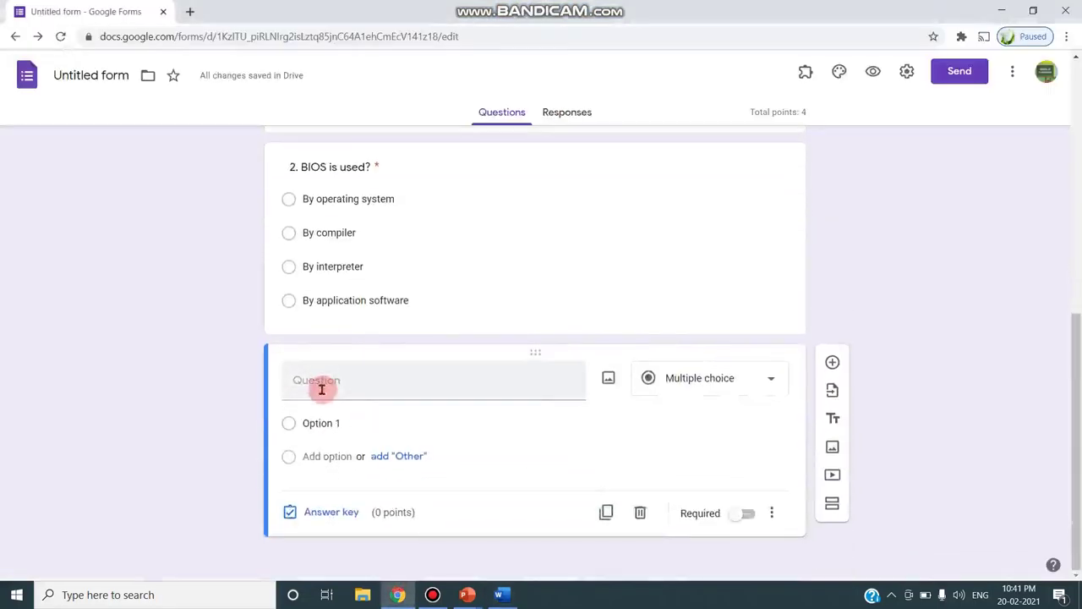
key("ctrl+v")
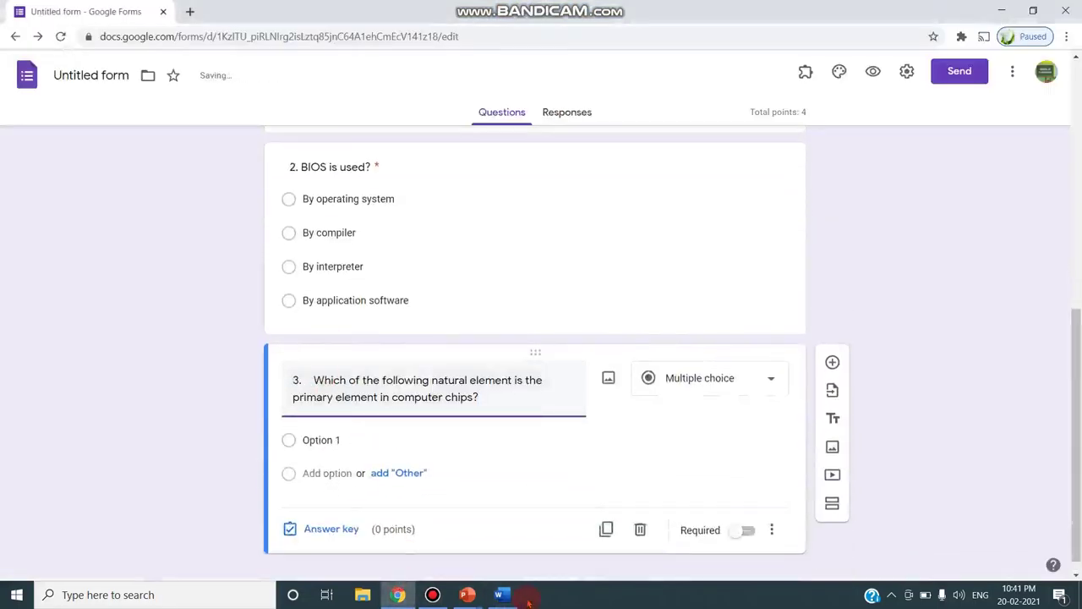
Copy the answers Silicon, Carbon, Iron and Uranium from Word and paste them as question 3's options in Google Forms.
left_click(501, 594)
left_click(341, 483)
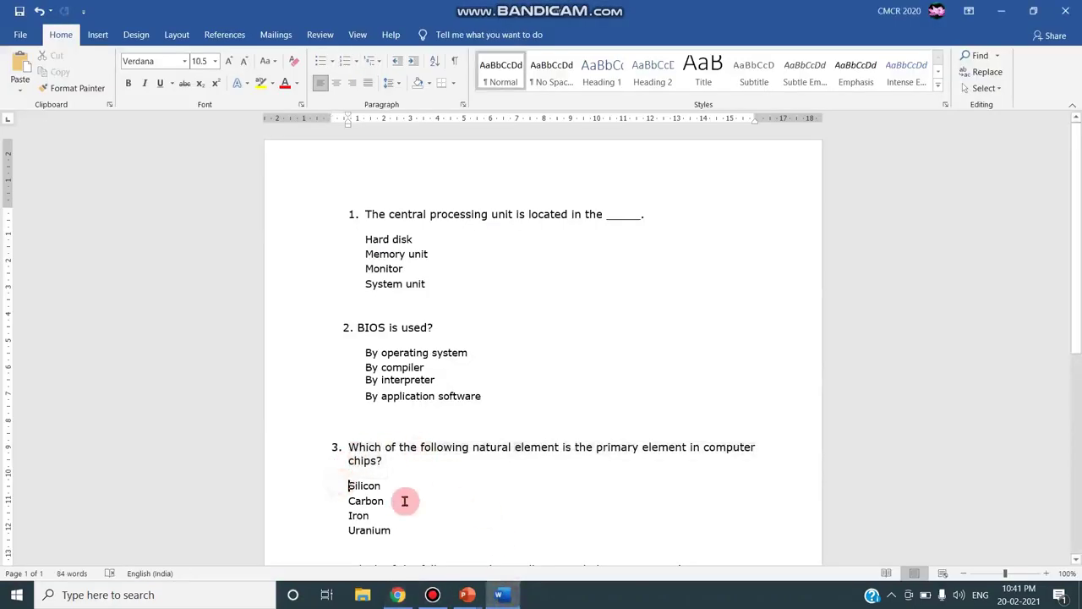
key("shift+Down")
key("shift+Down")
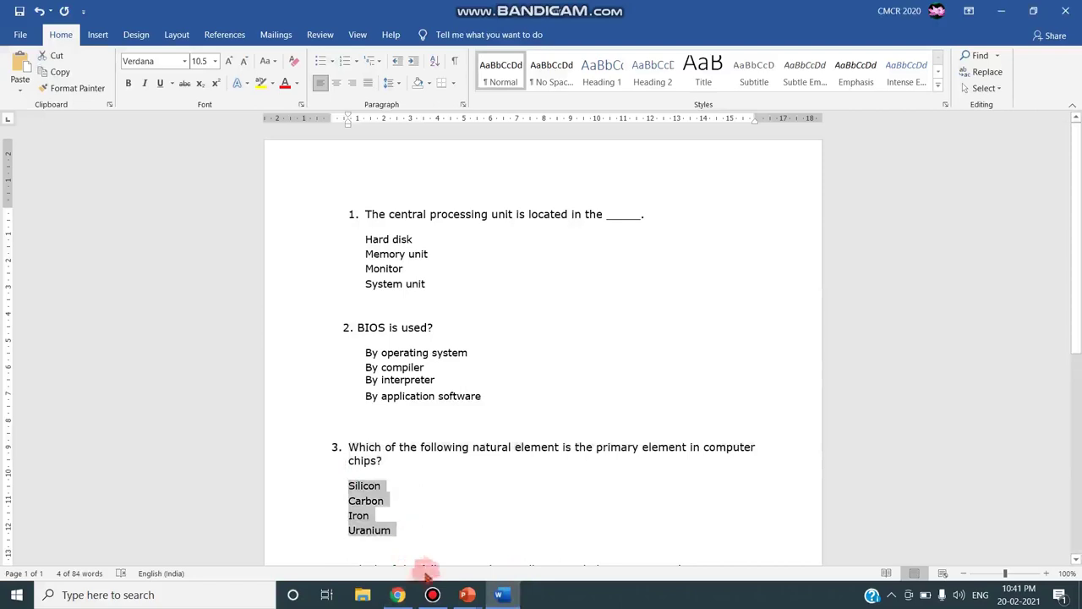
left_click(400, 596)
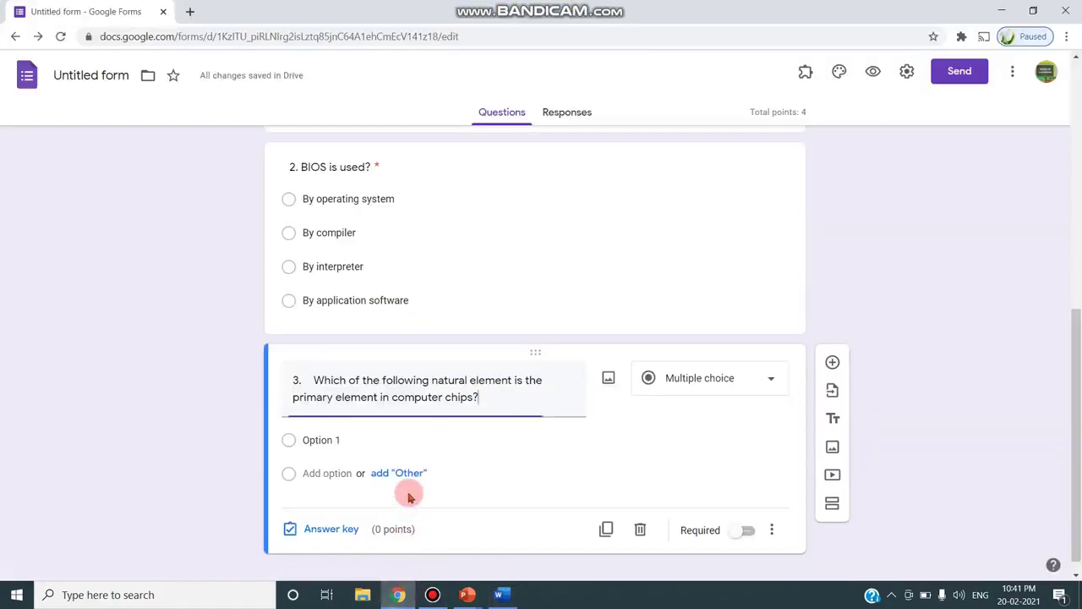
left_click(337, 420)
key("ctrl+v")
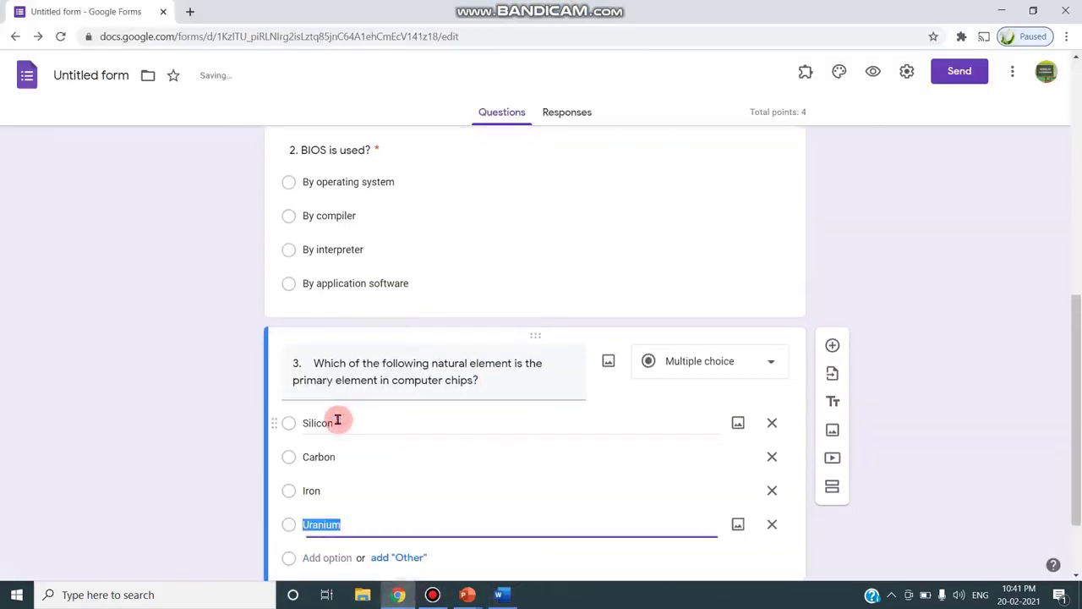
Set "Silicon" as the correct answer to question 3 worth 2 points, and make the question required.
scroll(342, 453, "down", 1)
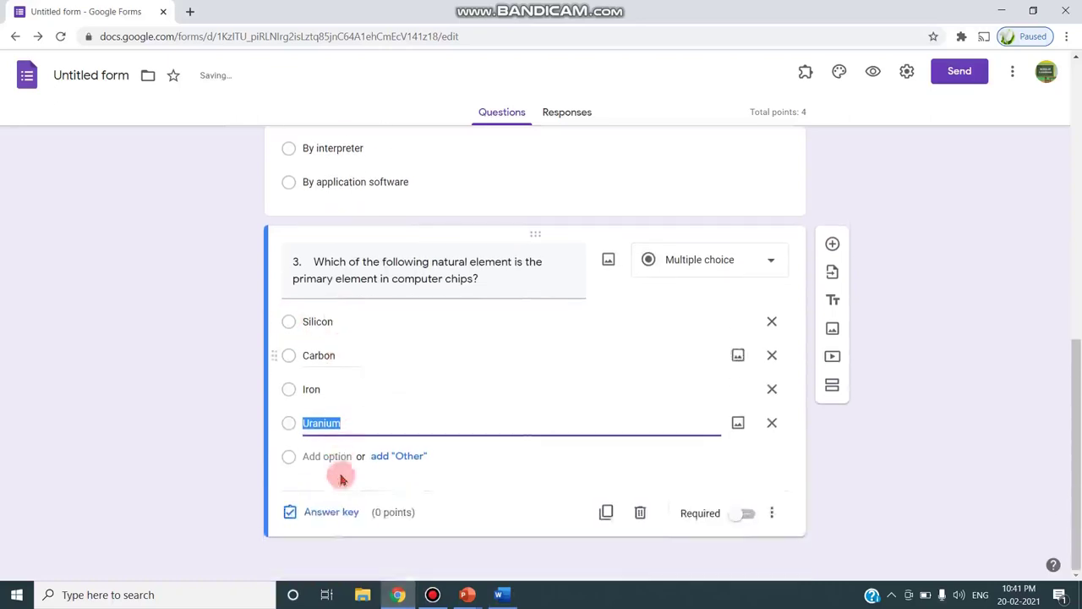
left_click(338, 514)
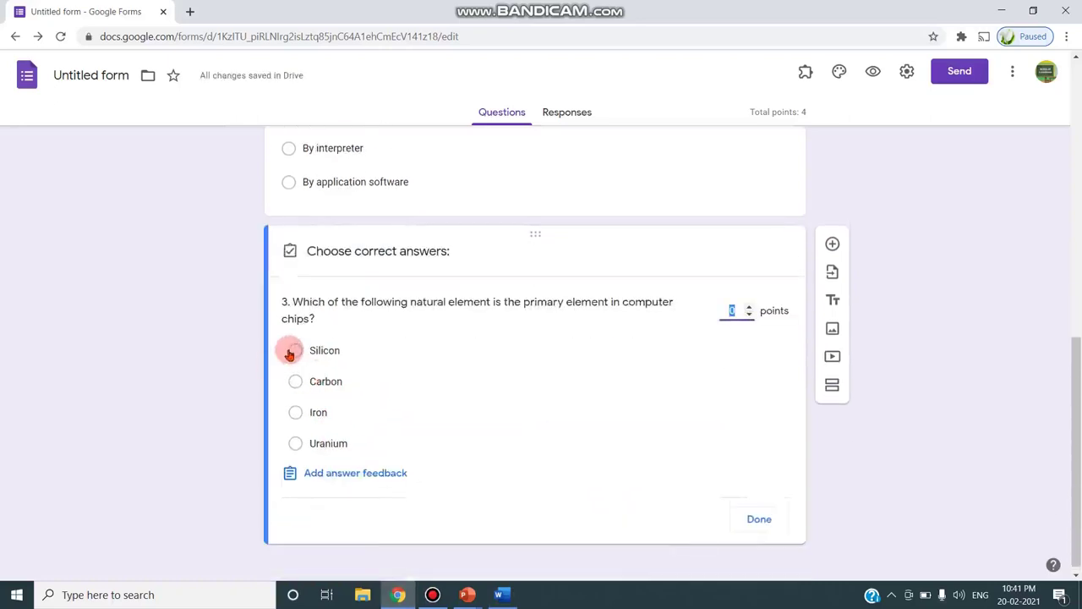
left_click(290, 353)
left_click(749, 307)
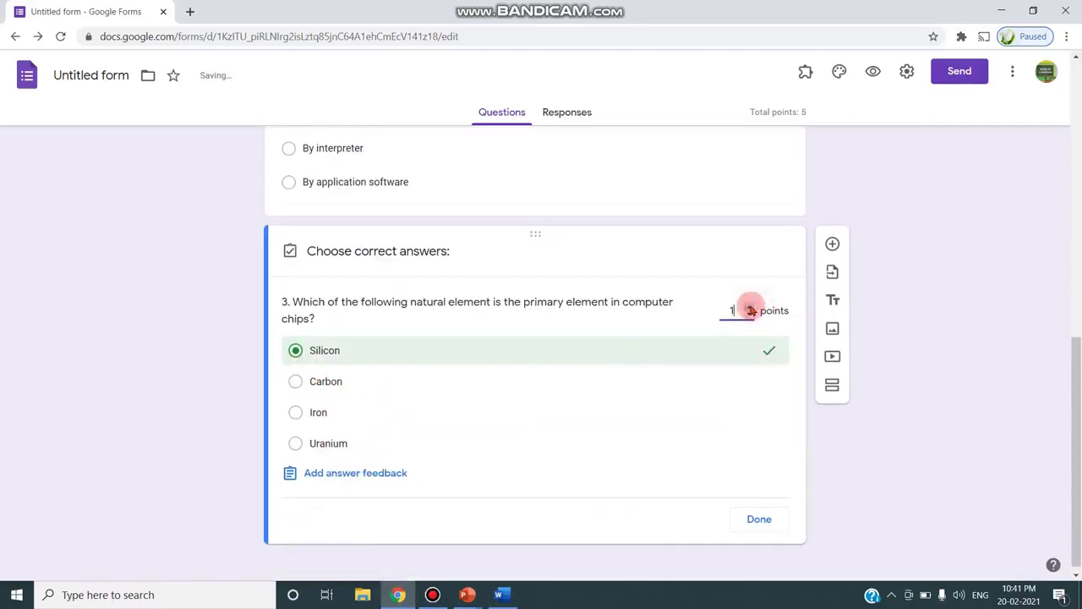
left_click(759, 519)
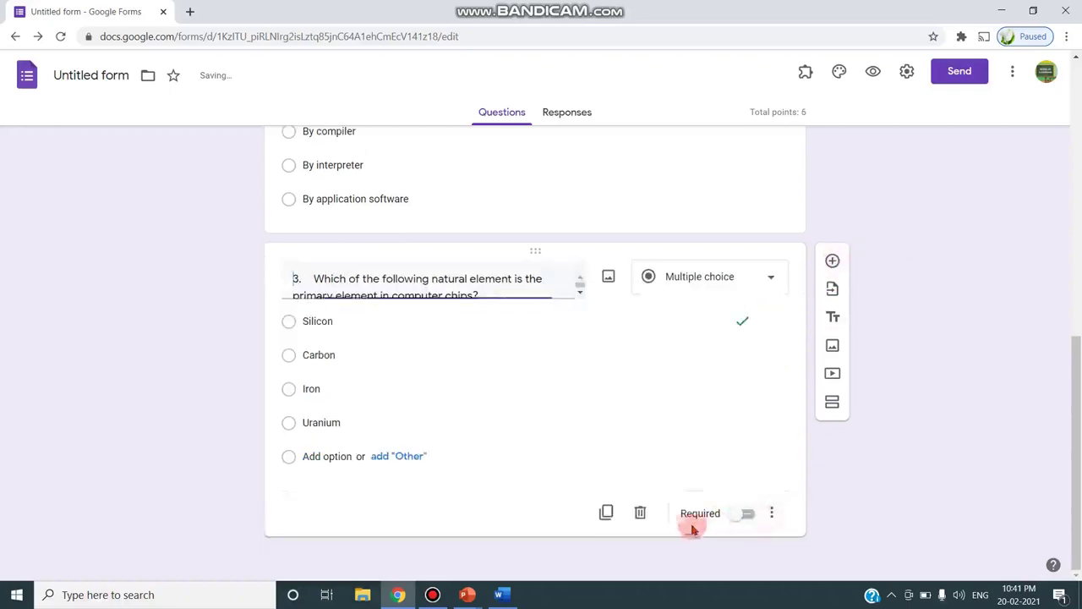
left_click(749, 533)
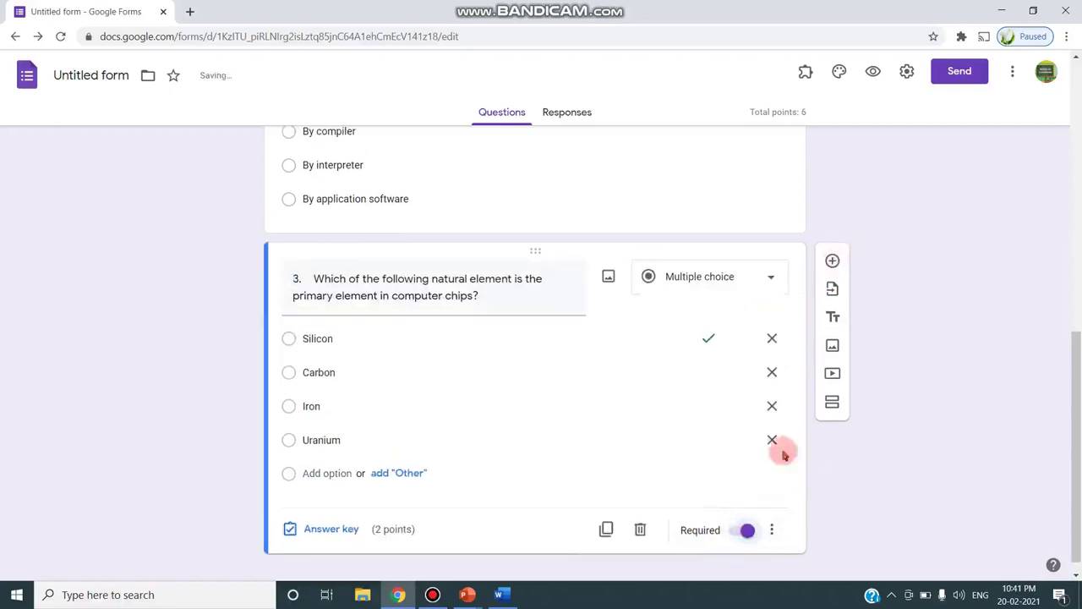
Add a new question and fill its title with "4. Which of the following is the smallest visual element on a video monitor?" copied from Word.
left_click(833, 262)
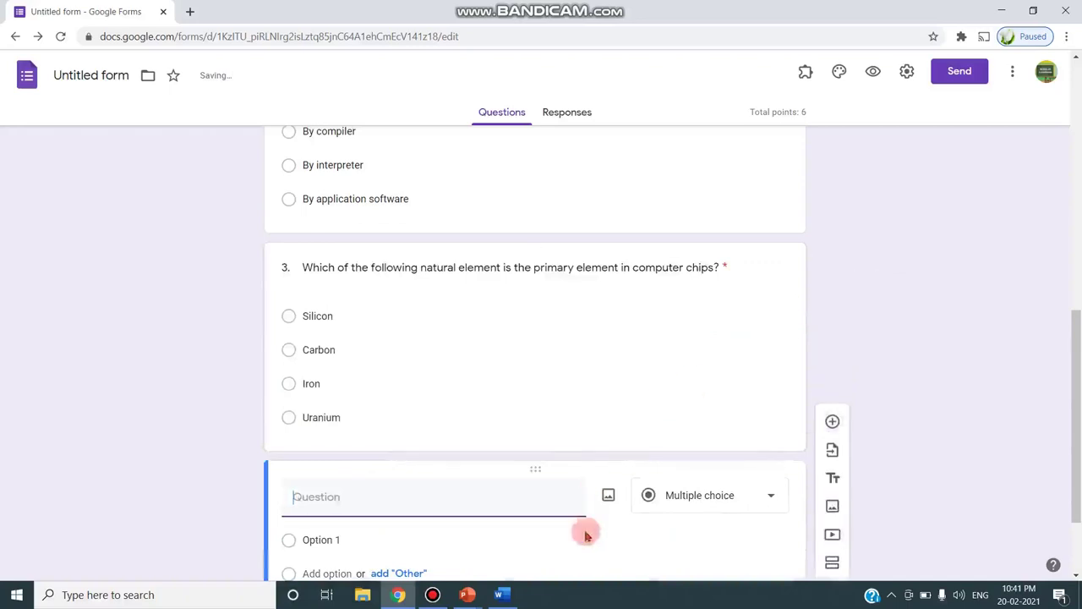
left_click(499, 594)
scroll(343, 461, "down", 3)
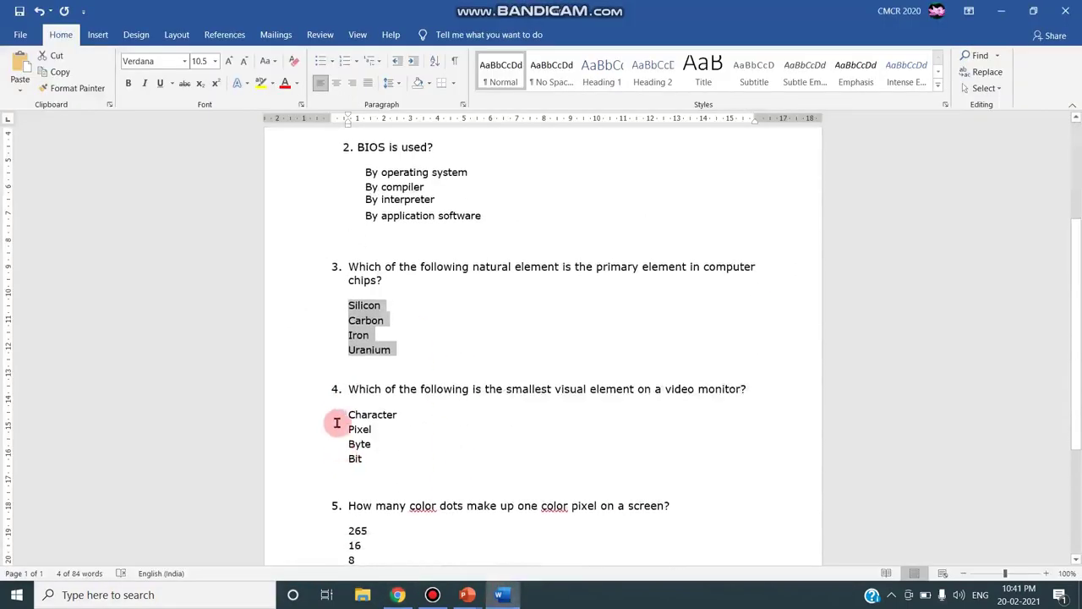
left_click(315, 392)
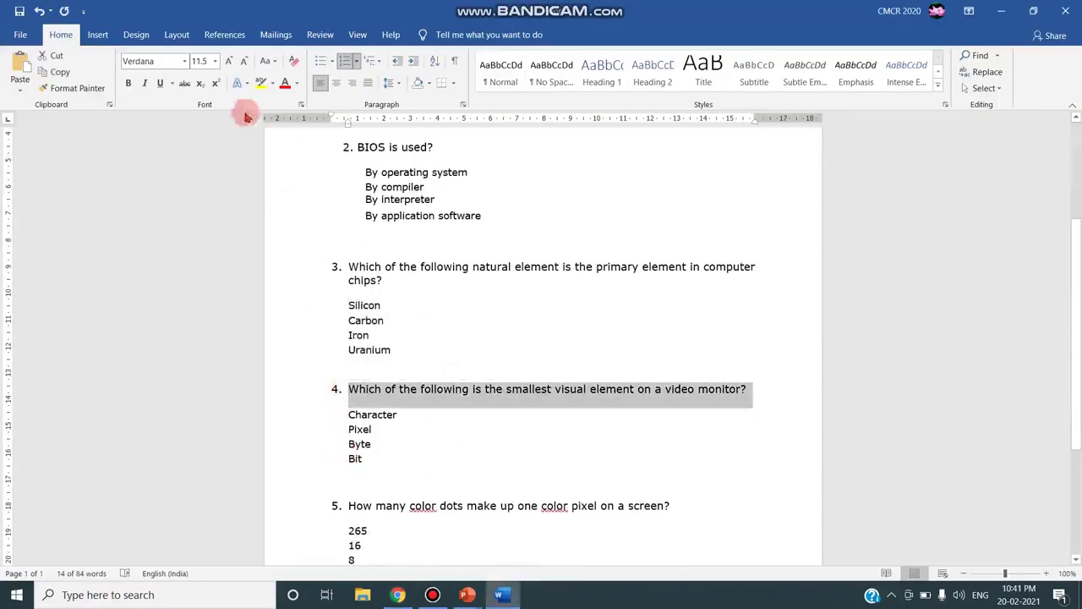
left_click(54, 72)
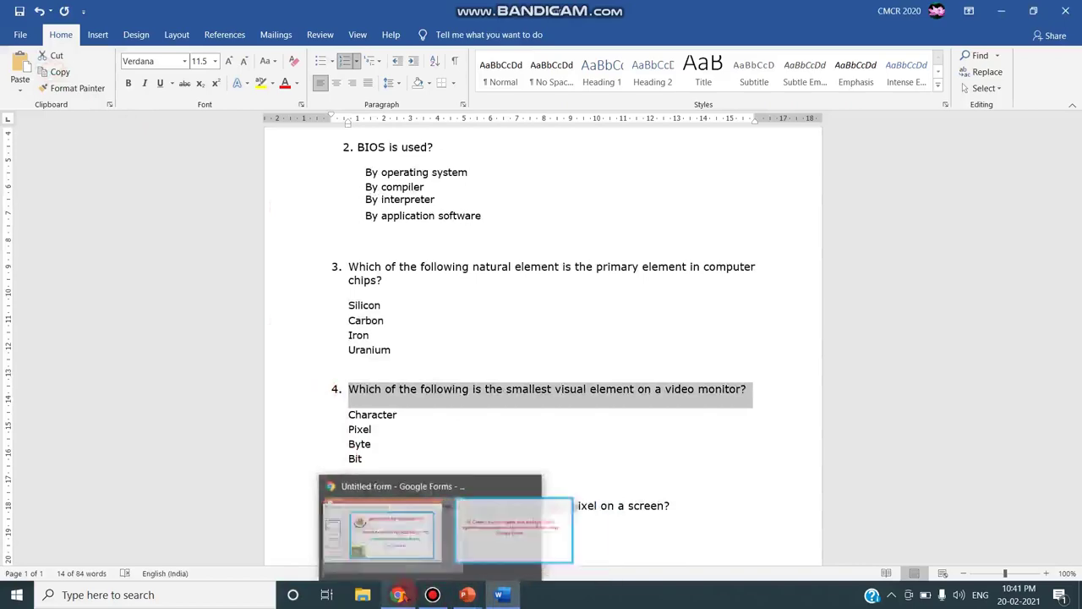
left_click(397, 594)
left_click(328, 497)
key("ctrl+v")
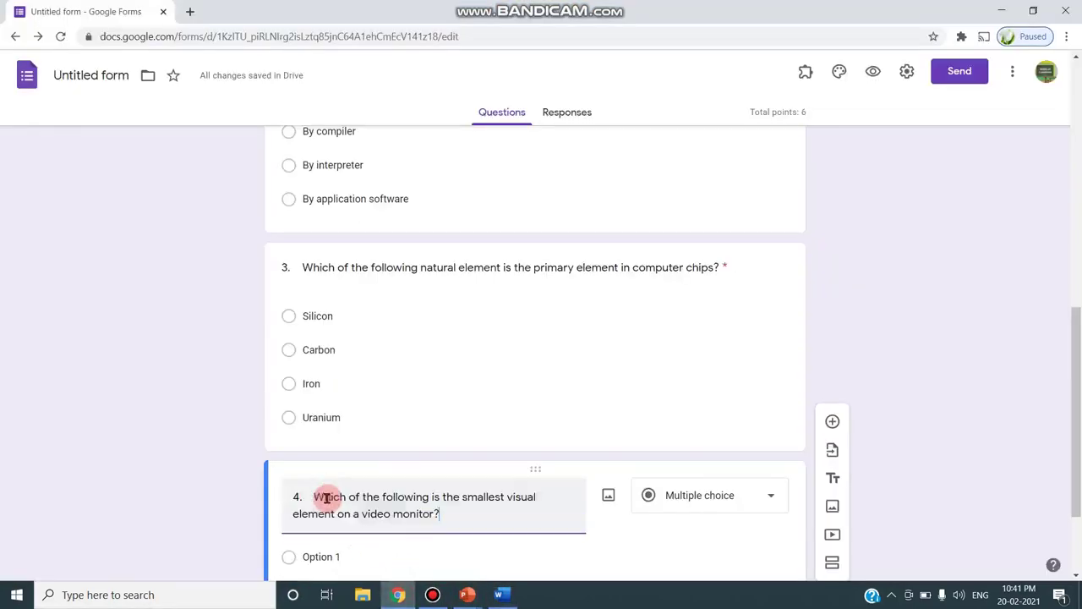
Copy the answers Character, Pixel, Byte and Bit from Word and paste them as question 4's options in Google Forms.
left_click(498, 595)
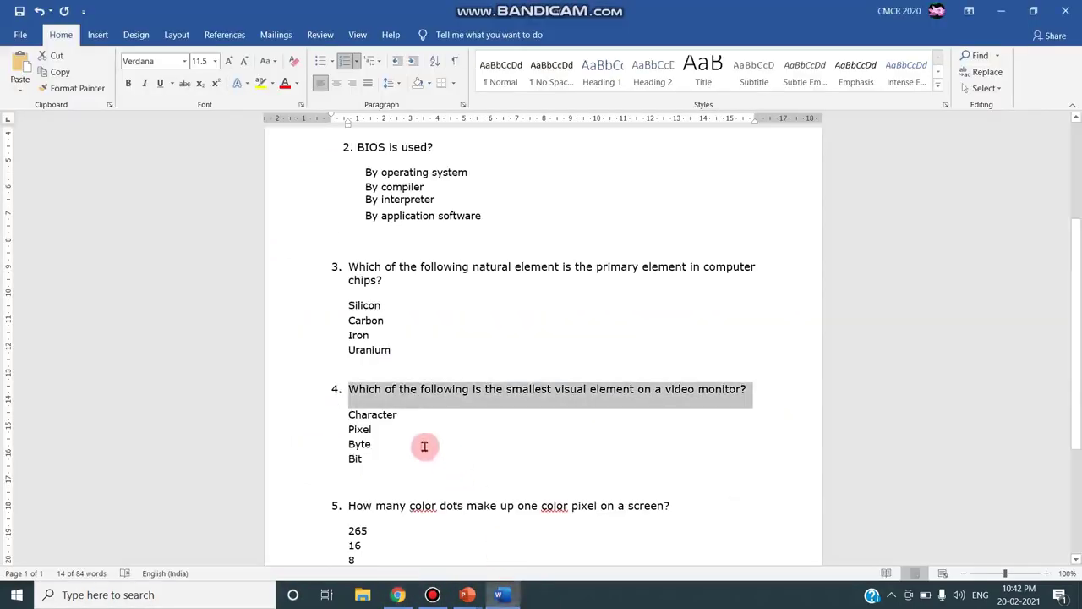
left_click(328, 414)
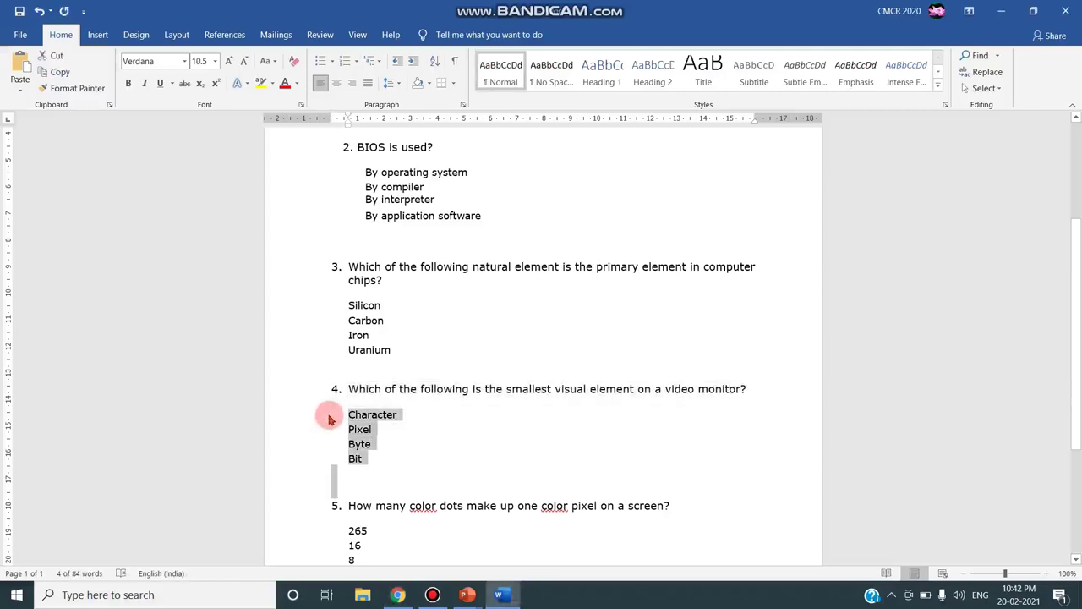
left_click(398, 594)
left_click(306, 423)
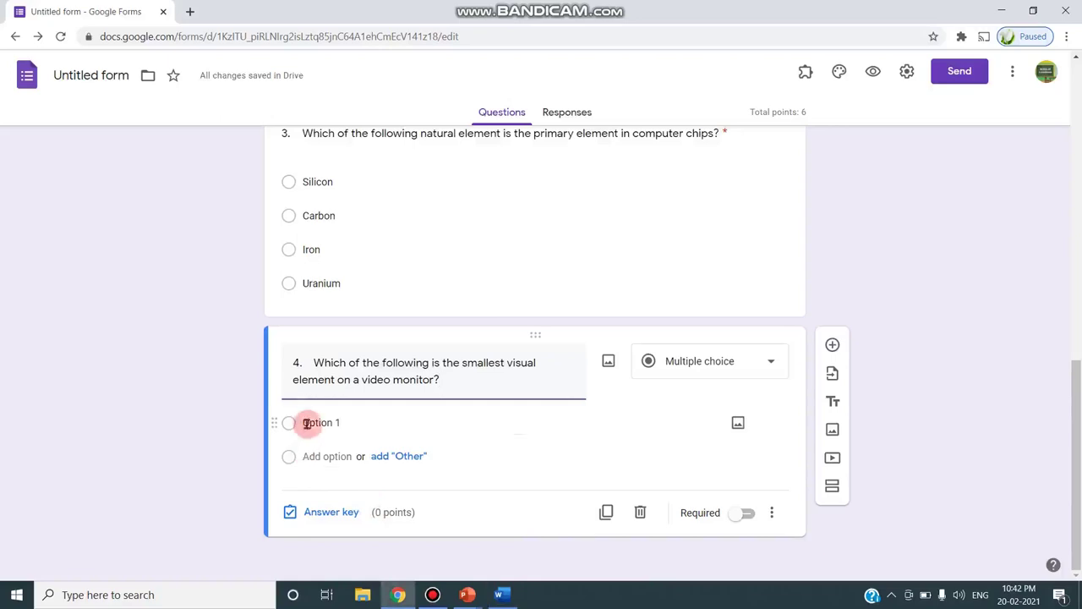
type("Character Pixel Byte Bit")
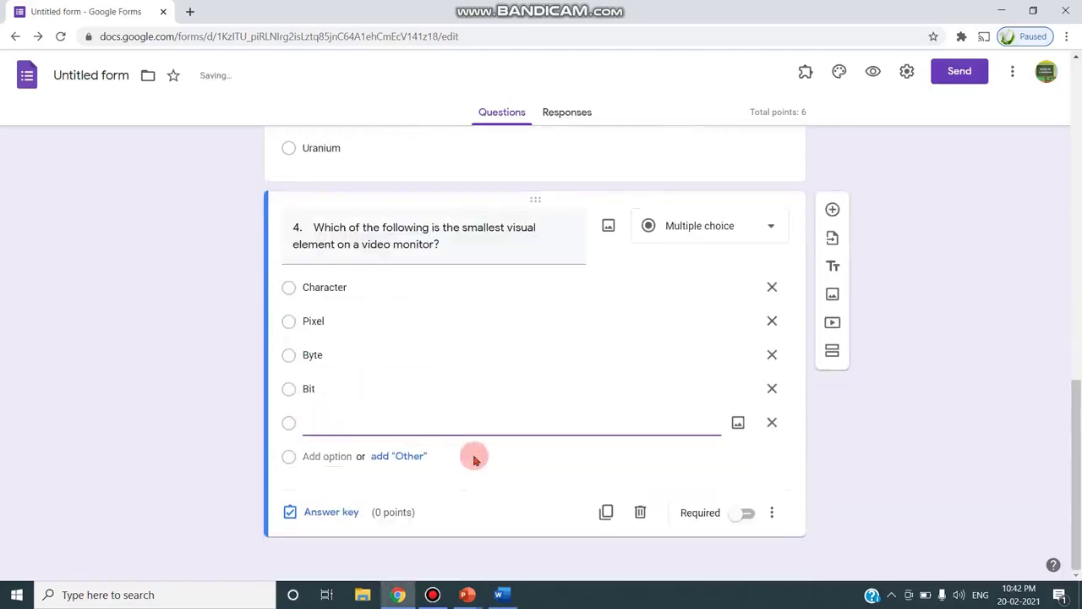
Set "Pixel" as the correct answer to question 4 worth 2 points, and make the question required.
left_click(292, 511)
left_click(294, 374)
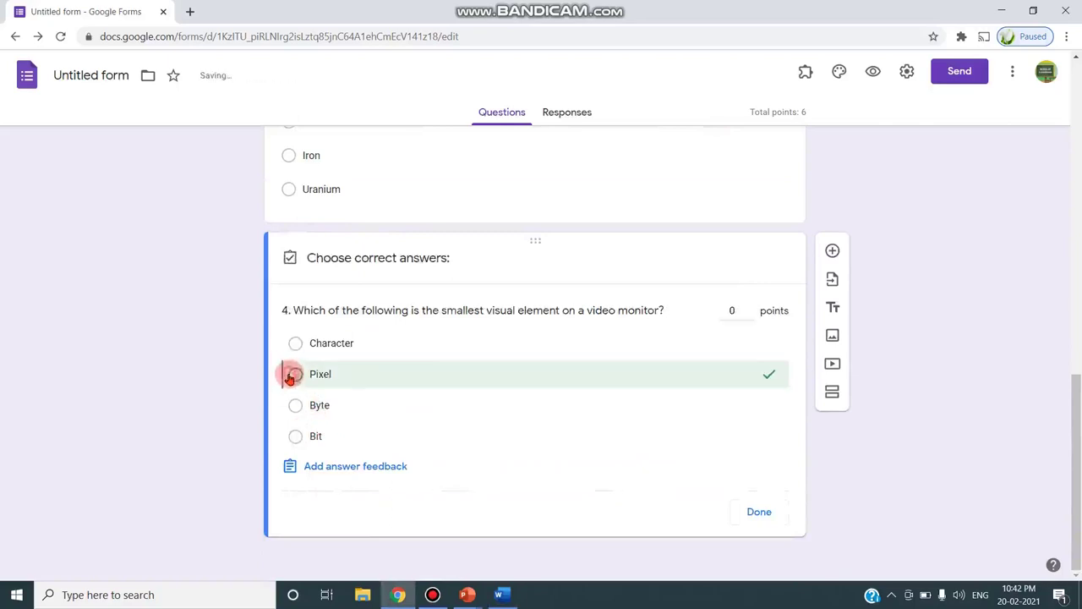
left_click(751, 311)
left_click(760, 498)
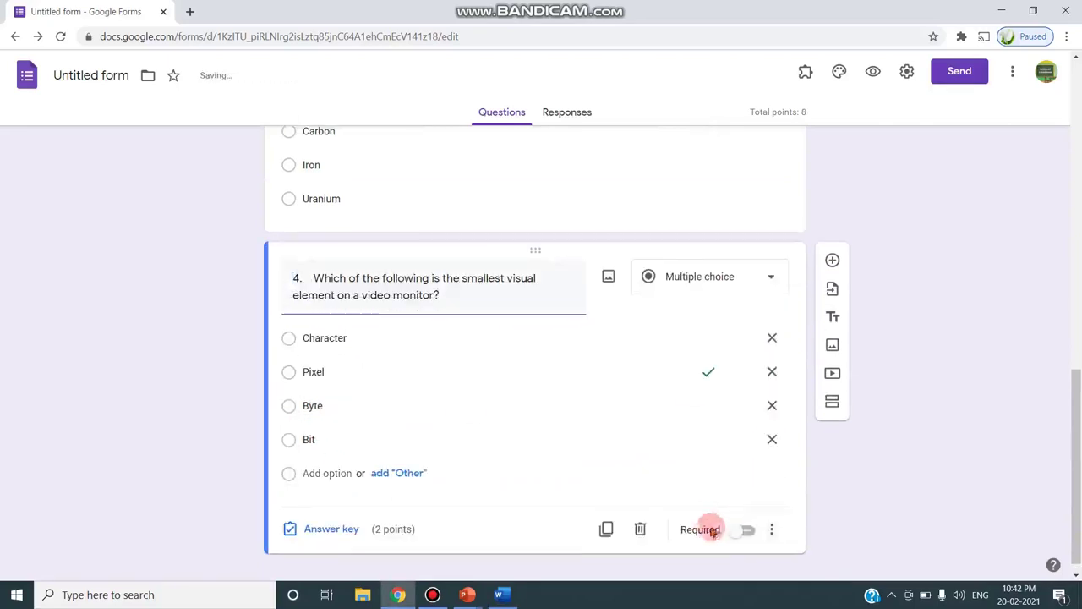
left_click(748, 531)
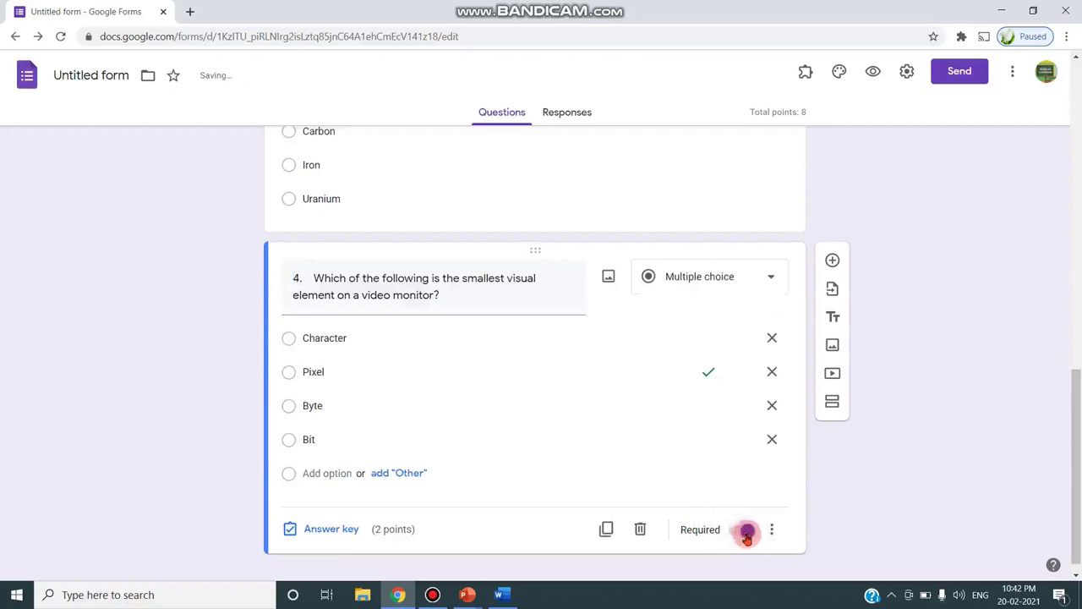
Add a new question and fill its title with "5. How many color dots make up one color pixel on a screen?" copied from Word.
left_click(833, 261)
left_click(499, 594)
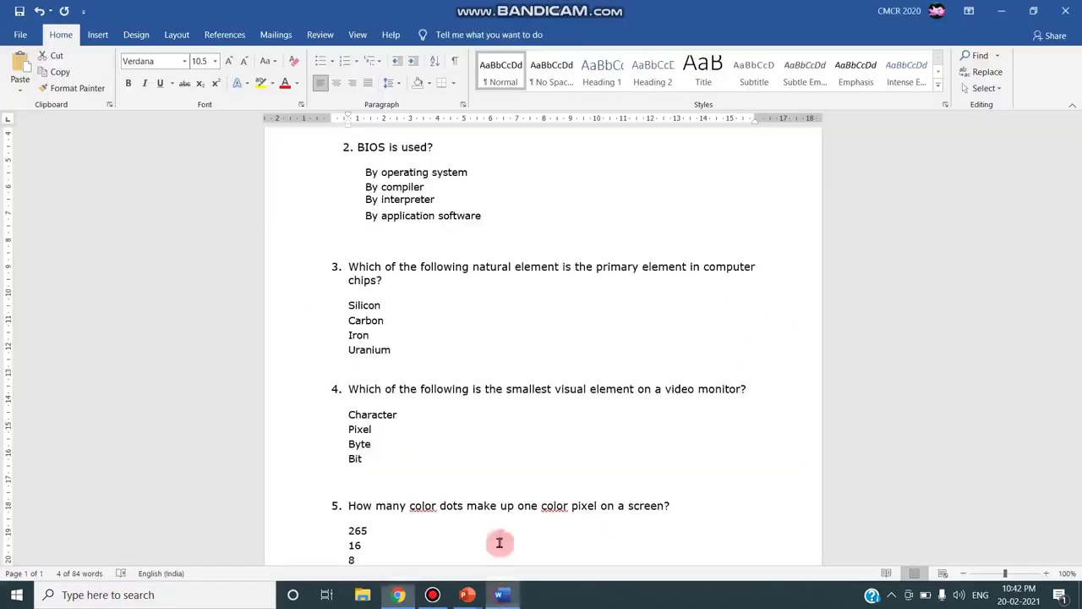
scroll(499, 546, "down", 4)
left_click_drag(349, 239, 288, 341)
left_click(286, 324)
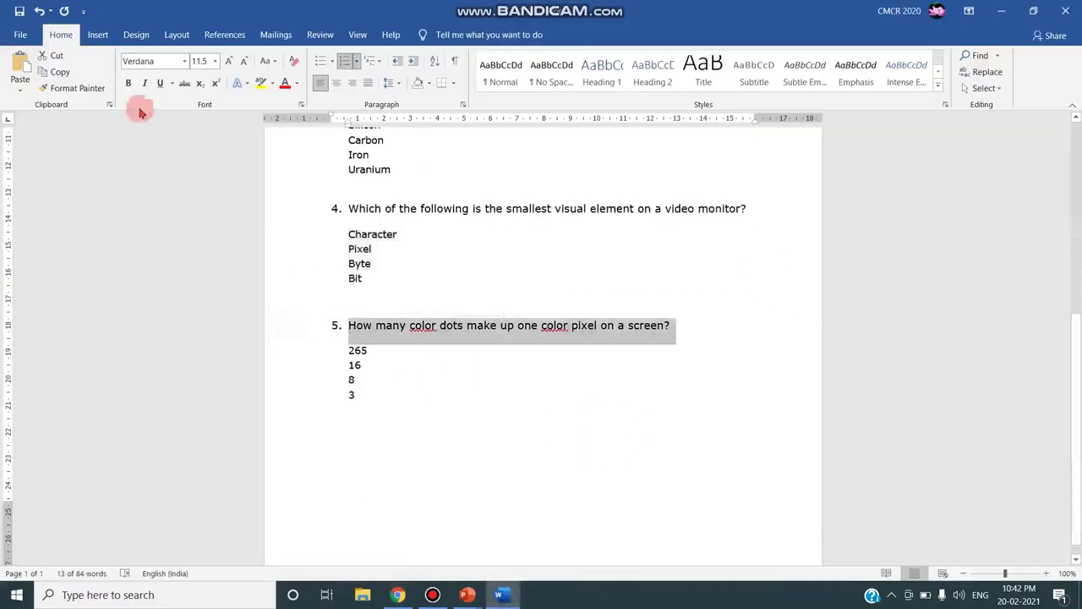
left_click(61, 72)
left_click(397, 594)
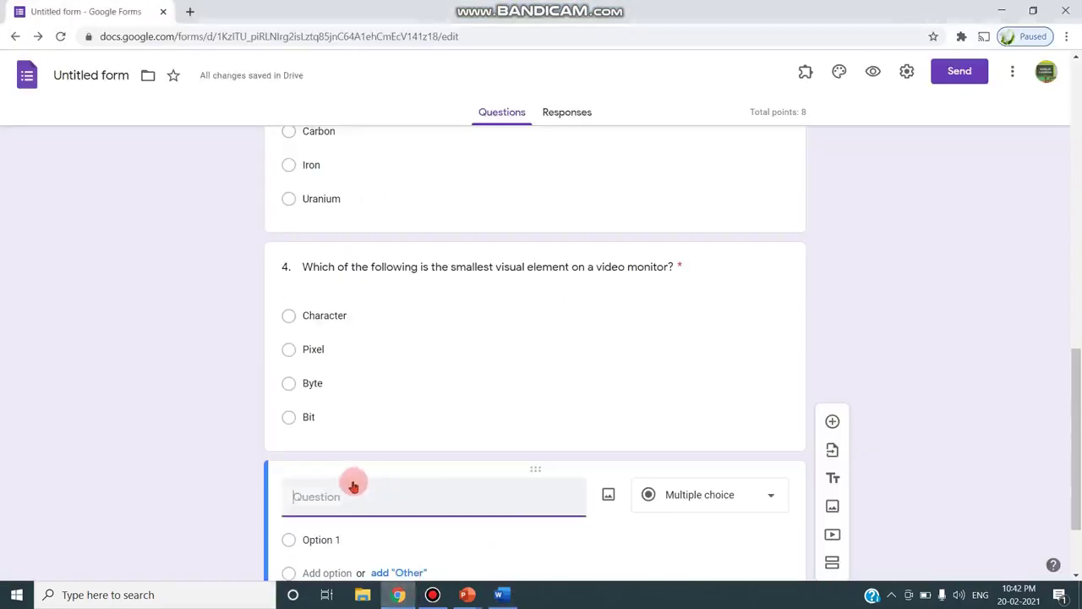
type("5.\tHow many color dots make up one color pixel on a screen?")
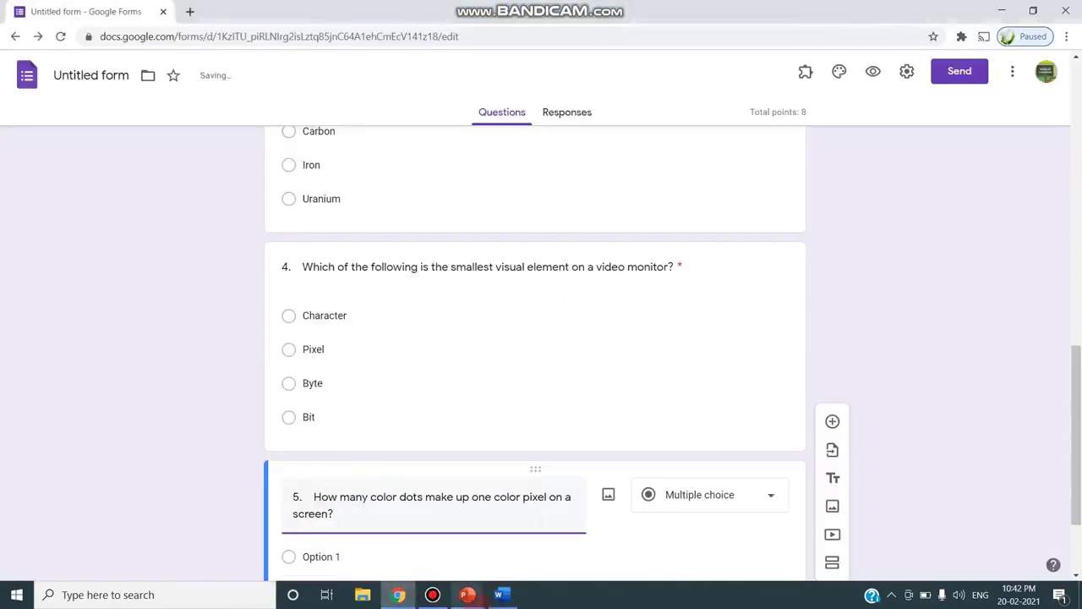
Copy the answers 265, 16, 8 and 3 from Word and paste them as question 5's options in Google Forms.
left_click(499, 594)
left_click(339, 349)
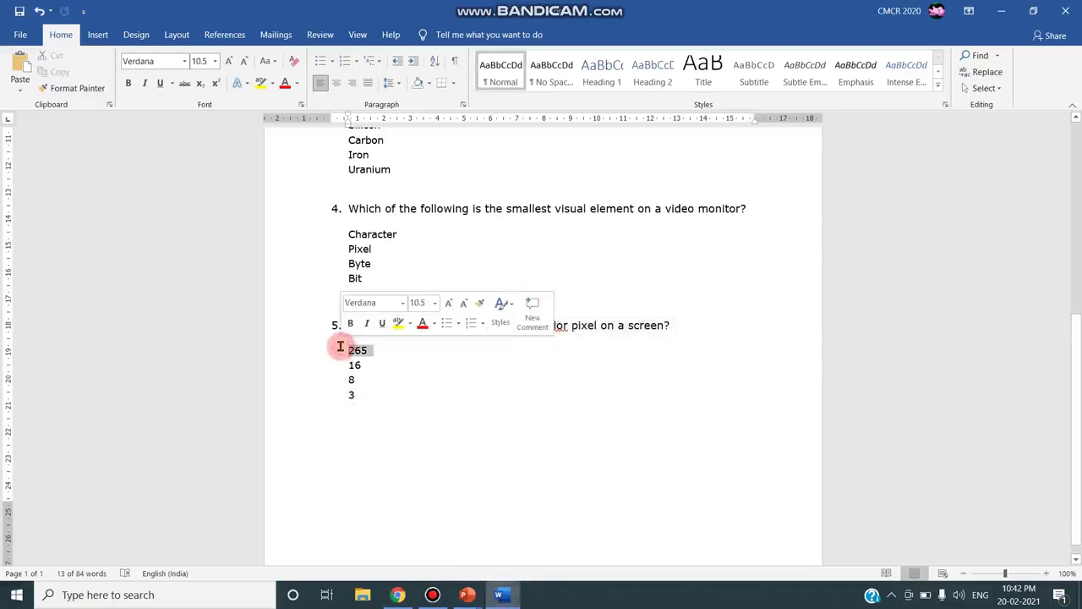
key("shift+Down")
key("shift+Down")
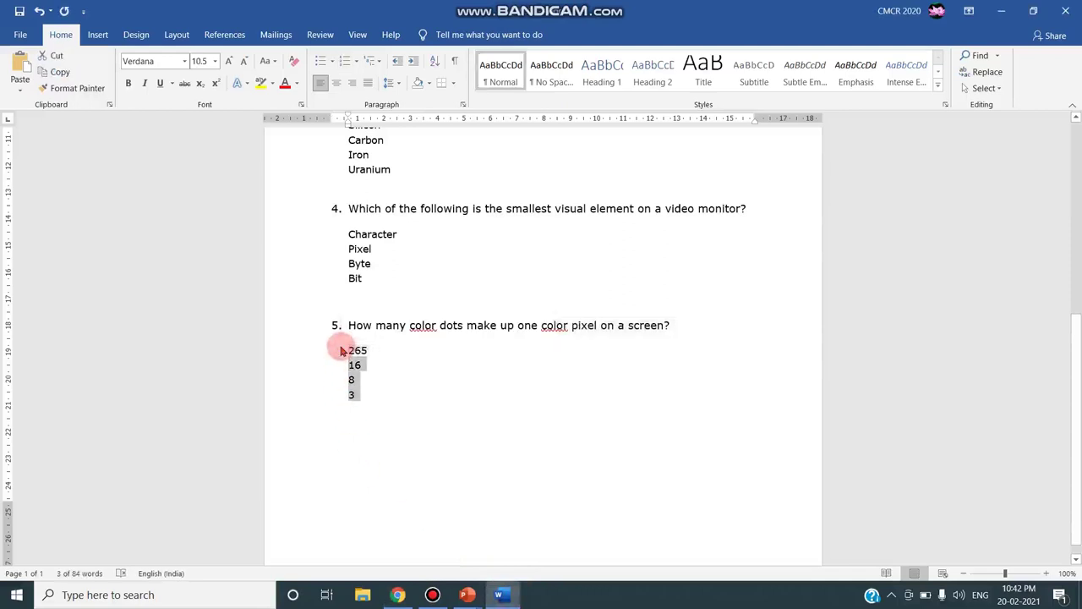
left_click_drag(340, 347, 367, 394)
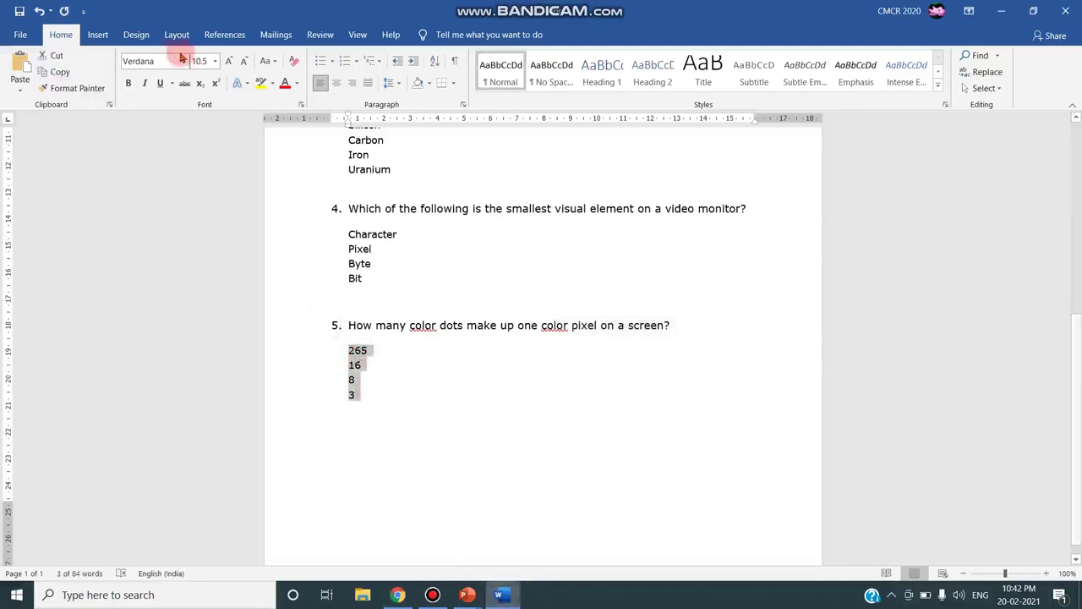
left_click(59, 71)
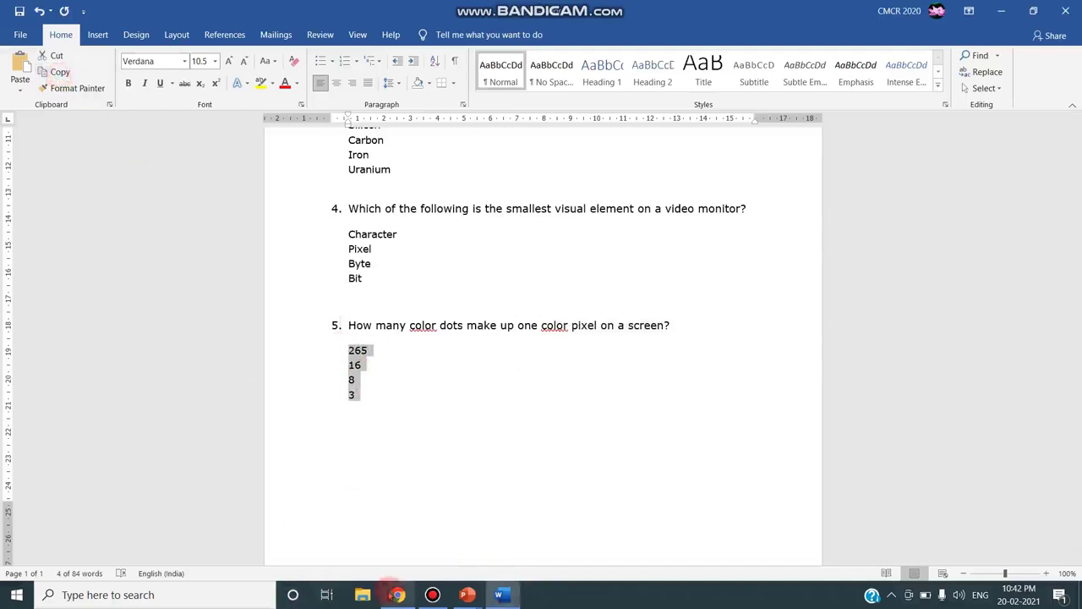
left_click(397, 594)
scroll(387, 544, "down", 2)
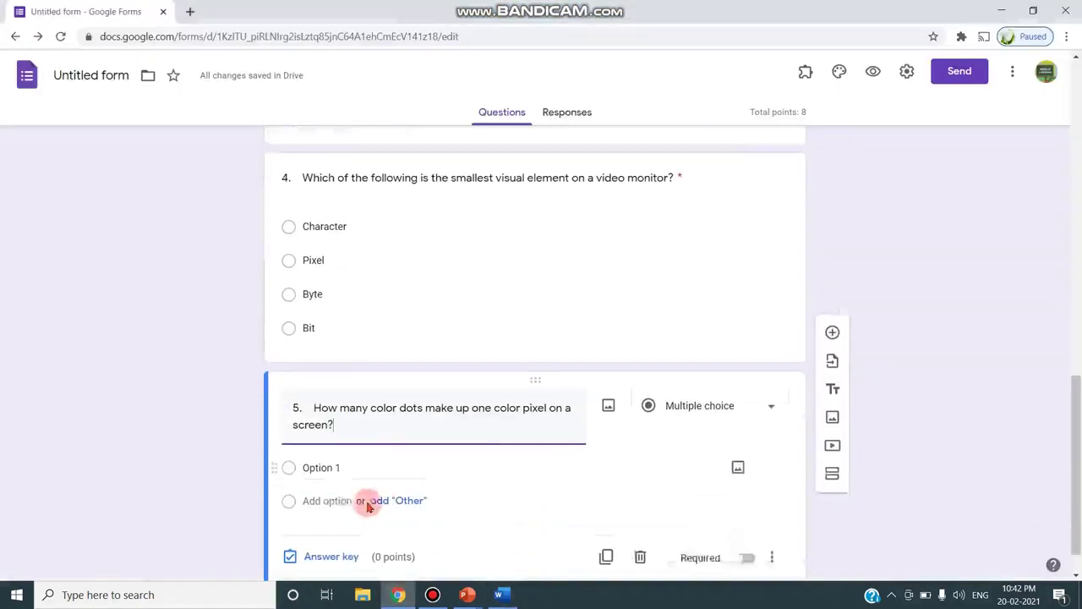
left_click(321, 423)
key("ctrl+v")
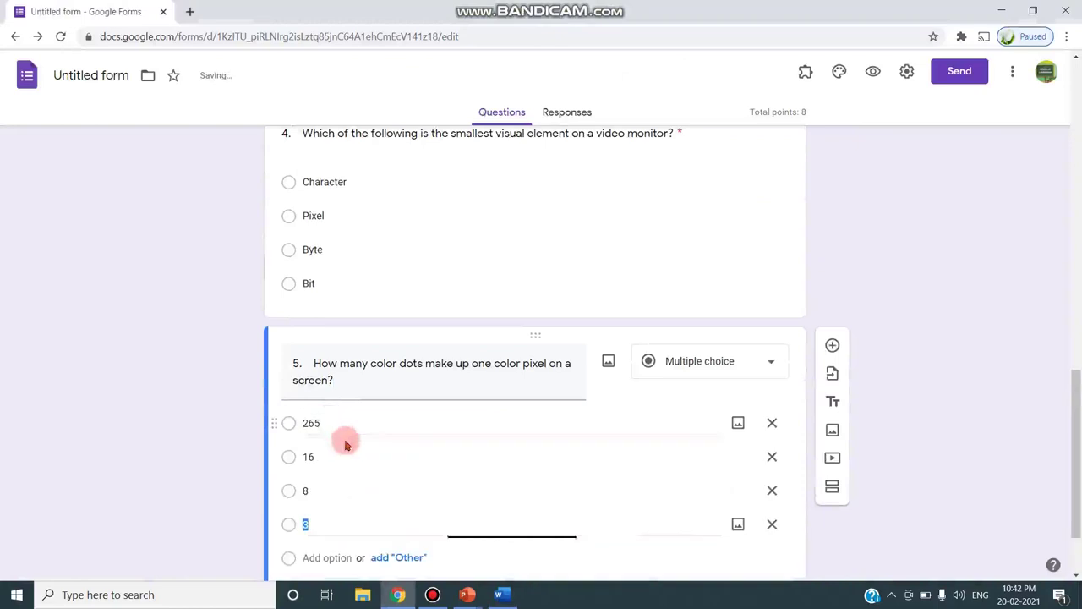
Set "3" as the correct answer to question 5 and make it worth 2 points.
scroll(338, 558, "down", 1)
left_click(328, 510)
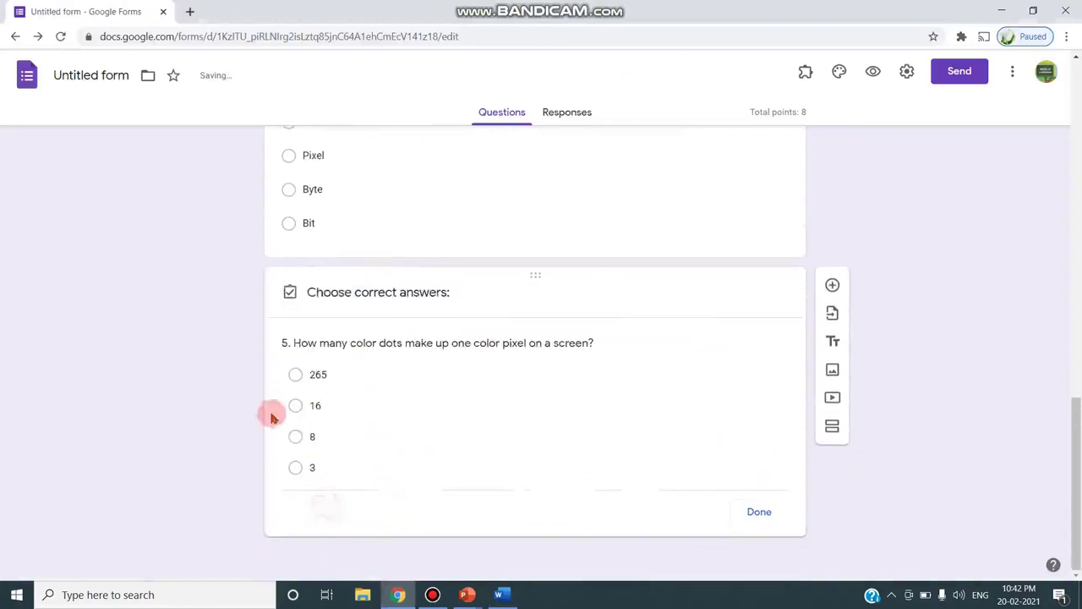
left_click(296, 436)
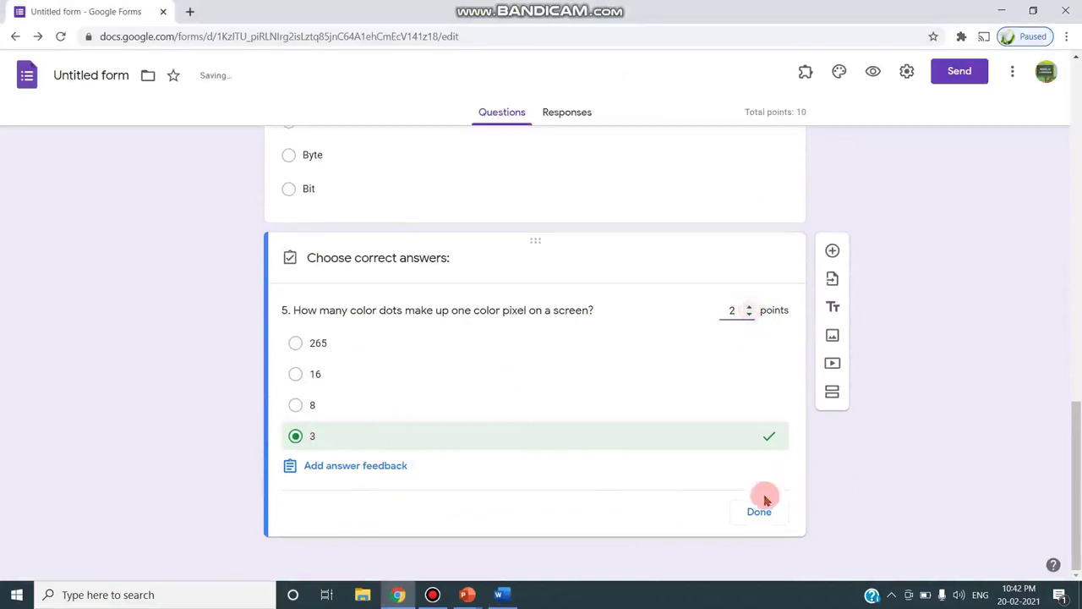
left_click(759, 514)
Look over the finished questions, preview the whole MCQ Test as respondents see it, and return to the form editor.
scroll(931, 513, "up", 10)
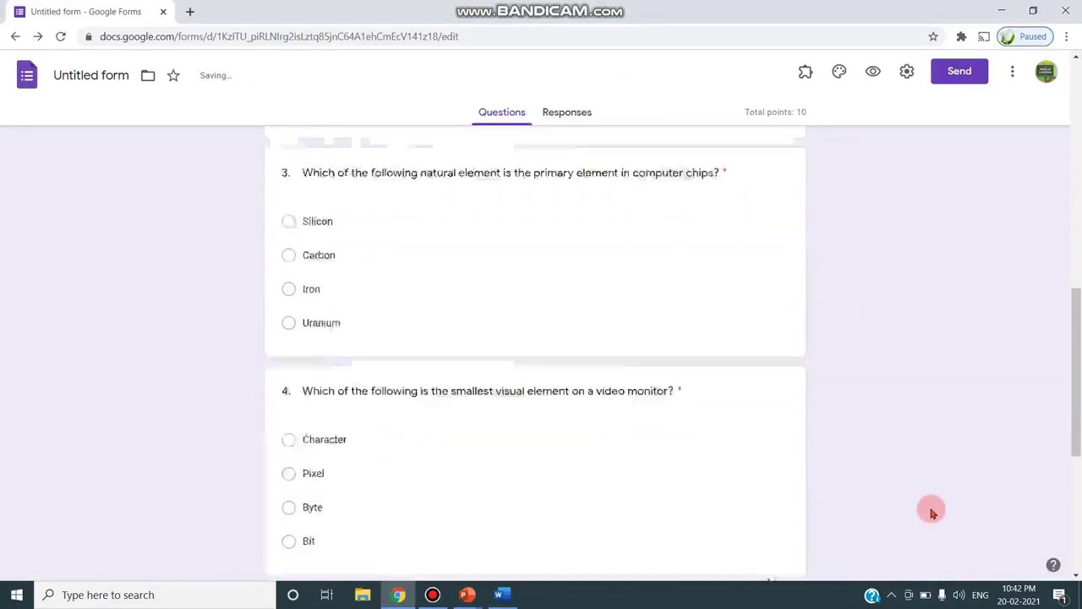
scroll(931, 512, "down", 10)
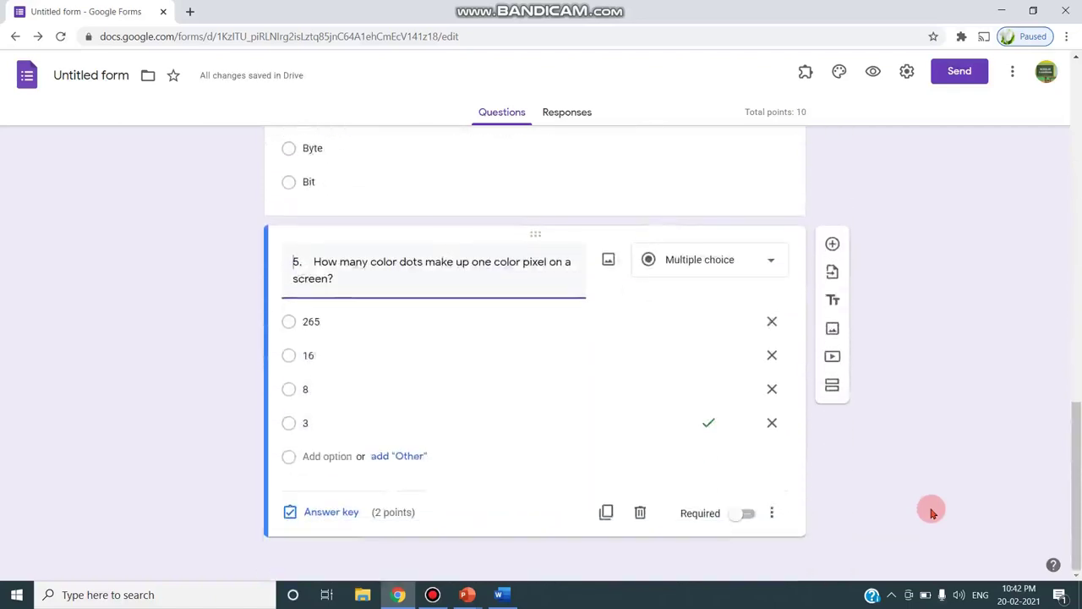
left_click(873, 71)
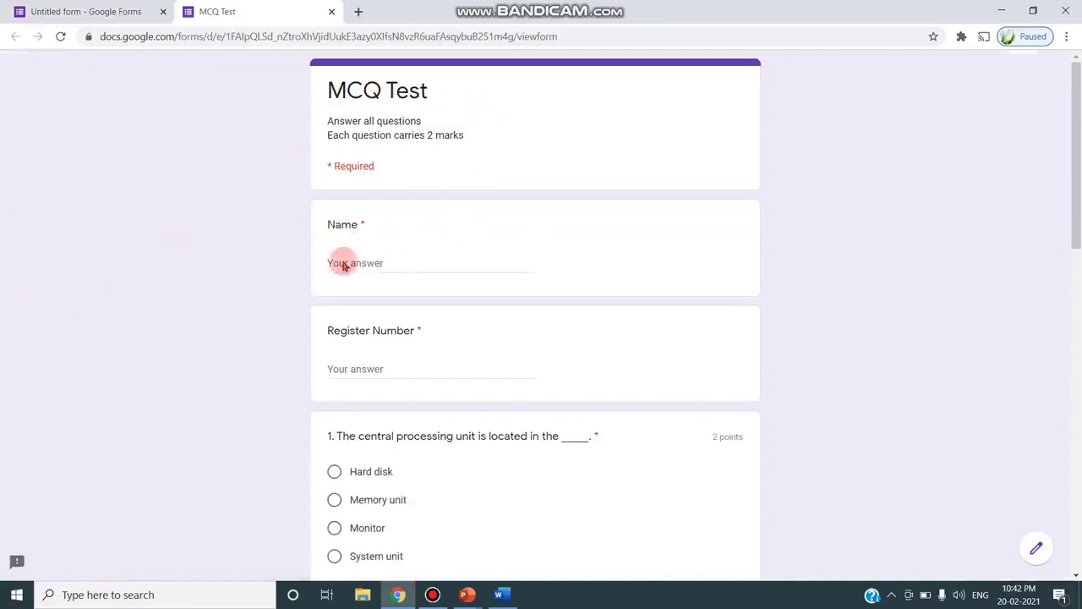
scroll(372, 321, "down", 4)
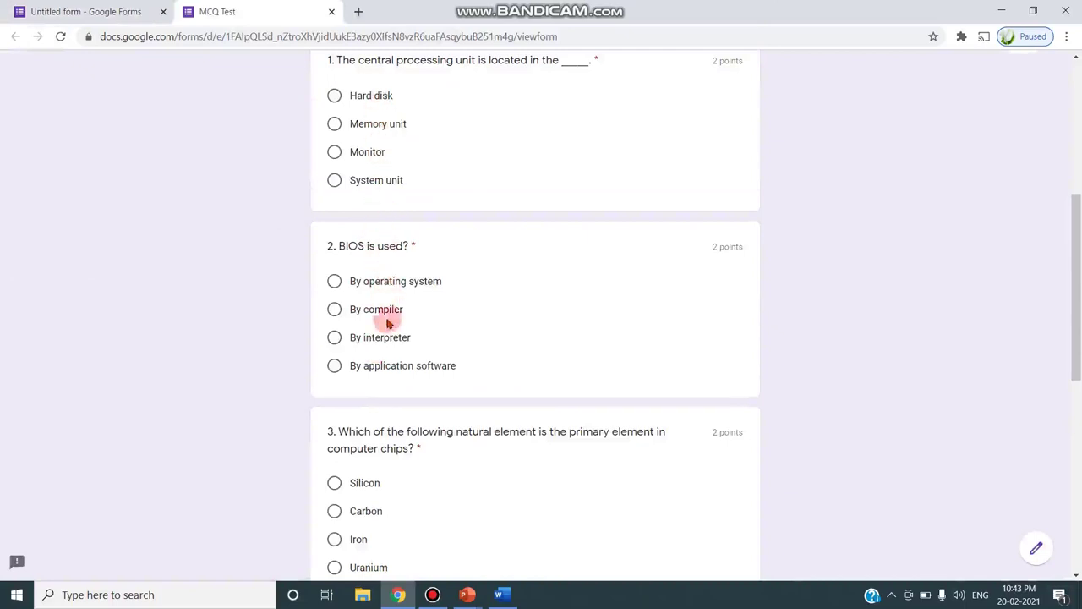
scroll(385, 339, "down", 3)
scroll(386, 363, "down", 3)
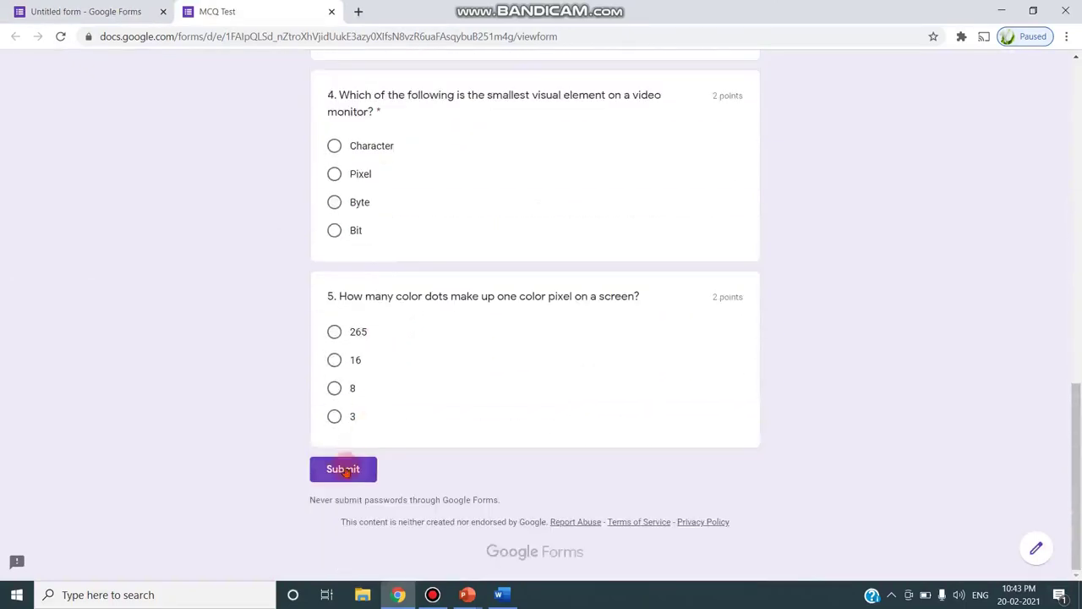
left_click(106, 11)
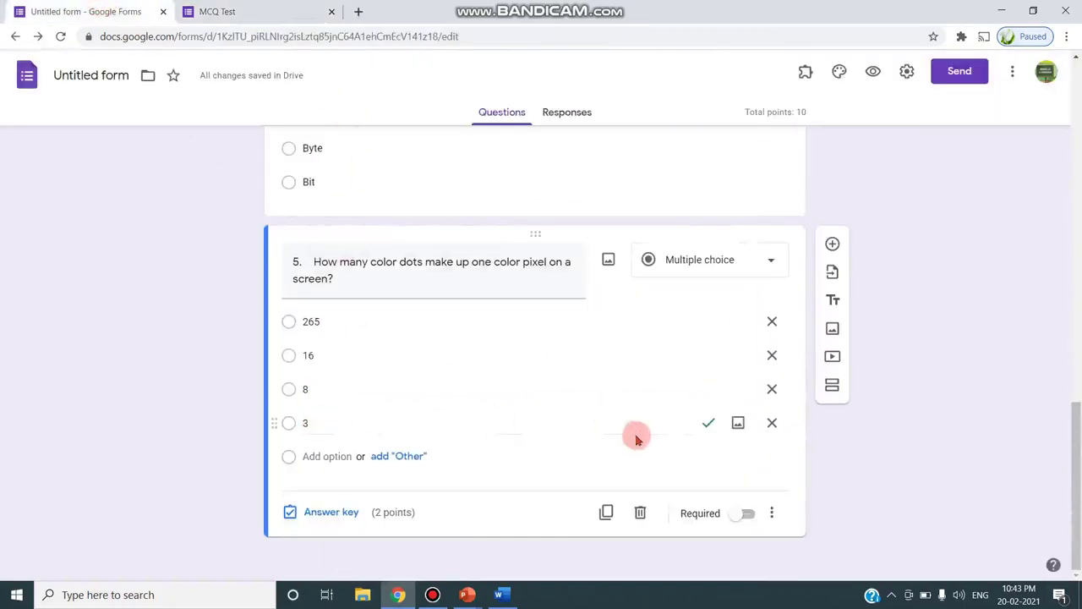
Customize the form's theme with green as the theme color and the darkest green shade as the background.
scroll(503, 360, "up", 15)
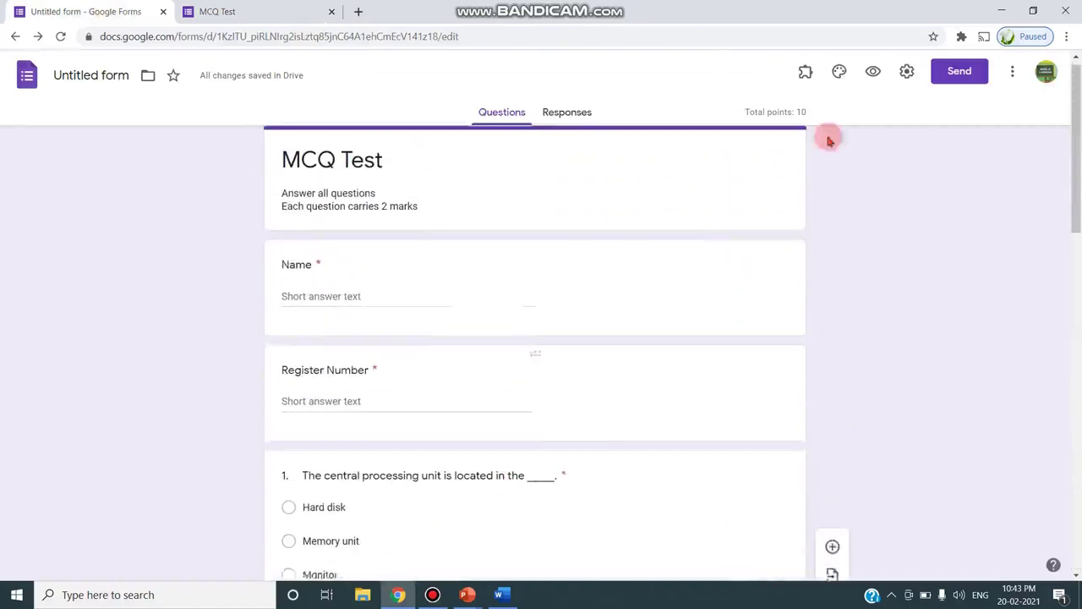
left_click(839, 70)
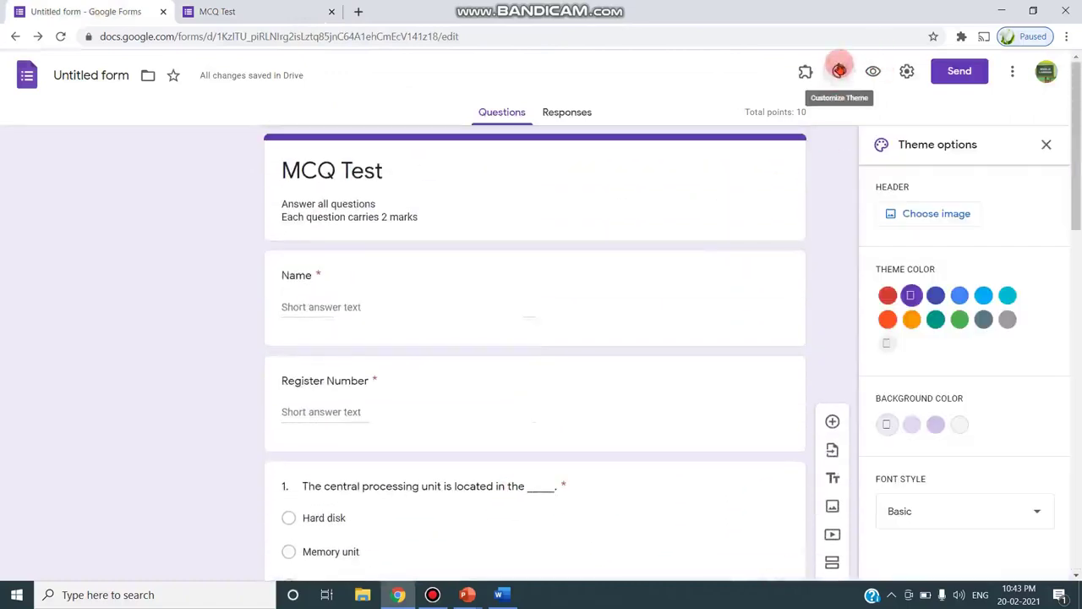
left_click(911, 318)
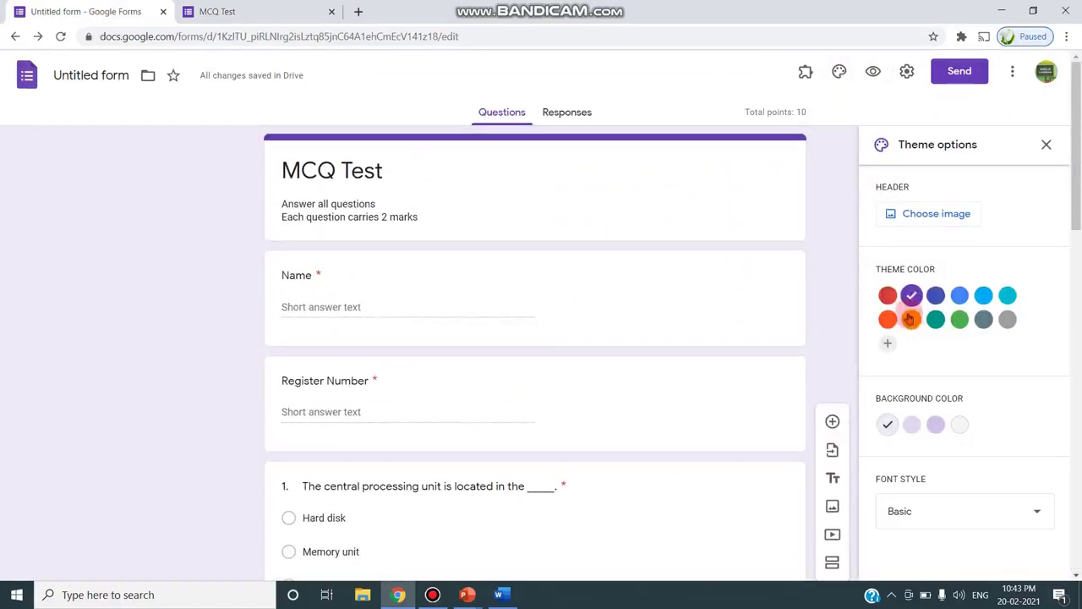
left_click(960, 318)
scroll(1002, 338, "down", 2)
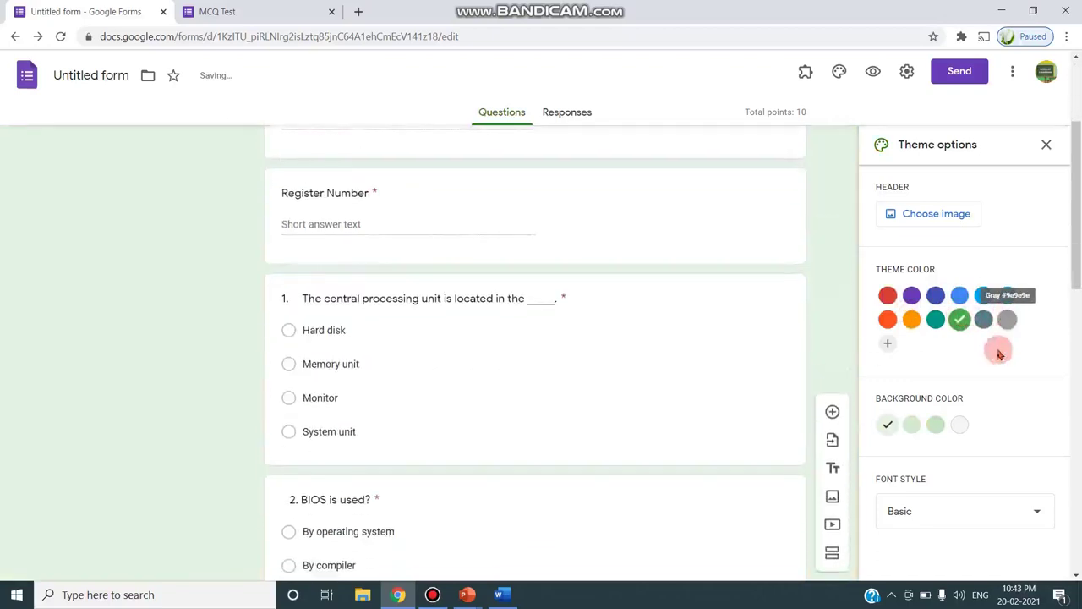
left_click(935, 425)
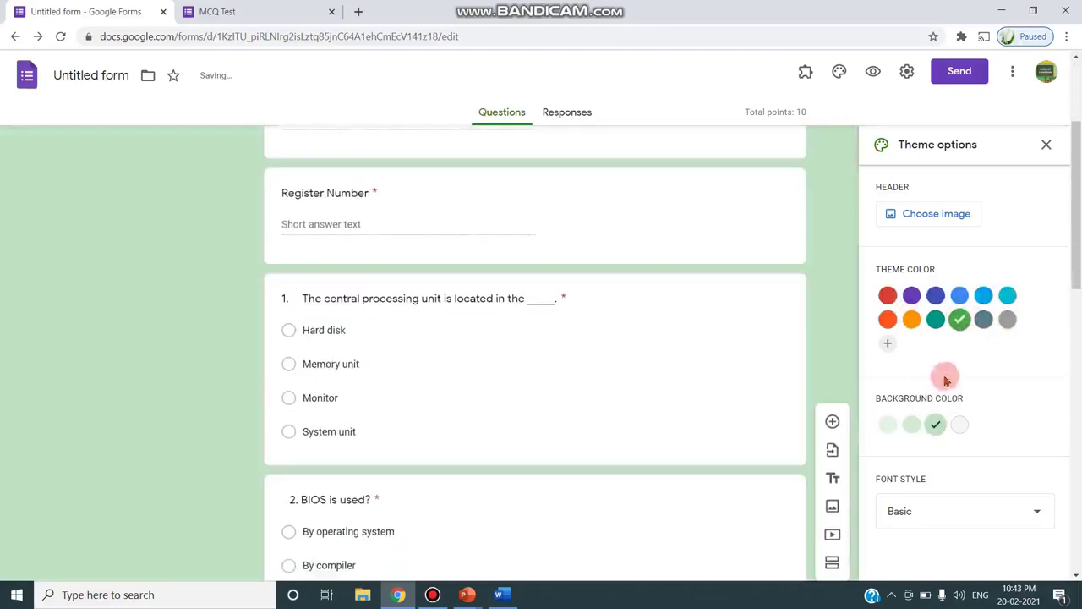
scroll(954, 439, "down", 2)
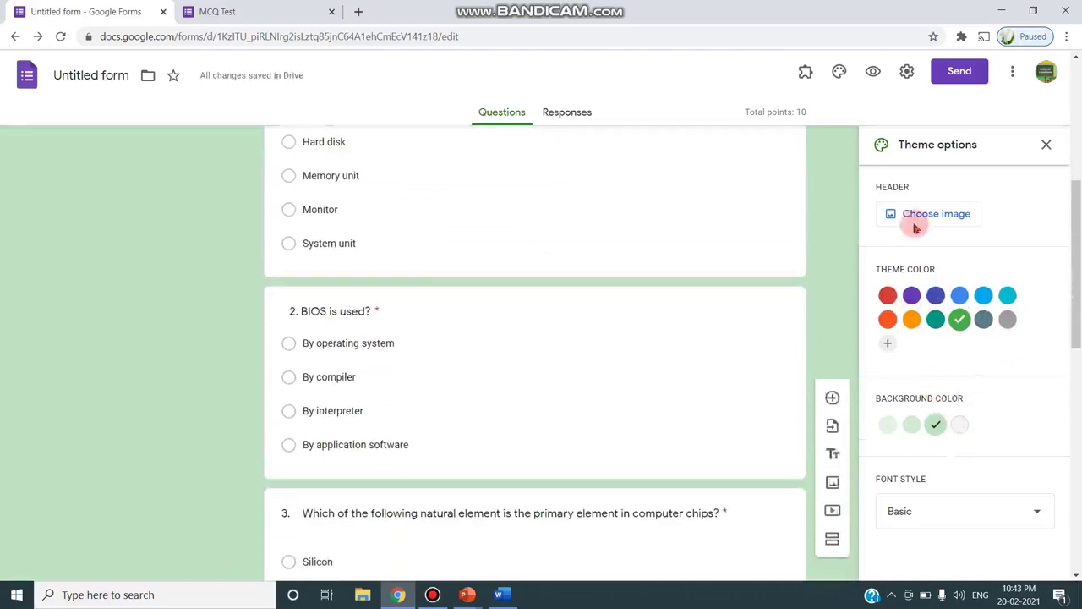
Set the theme's font style to Formal and check its look throughout the form.
left_click(1032, 513)
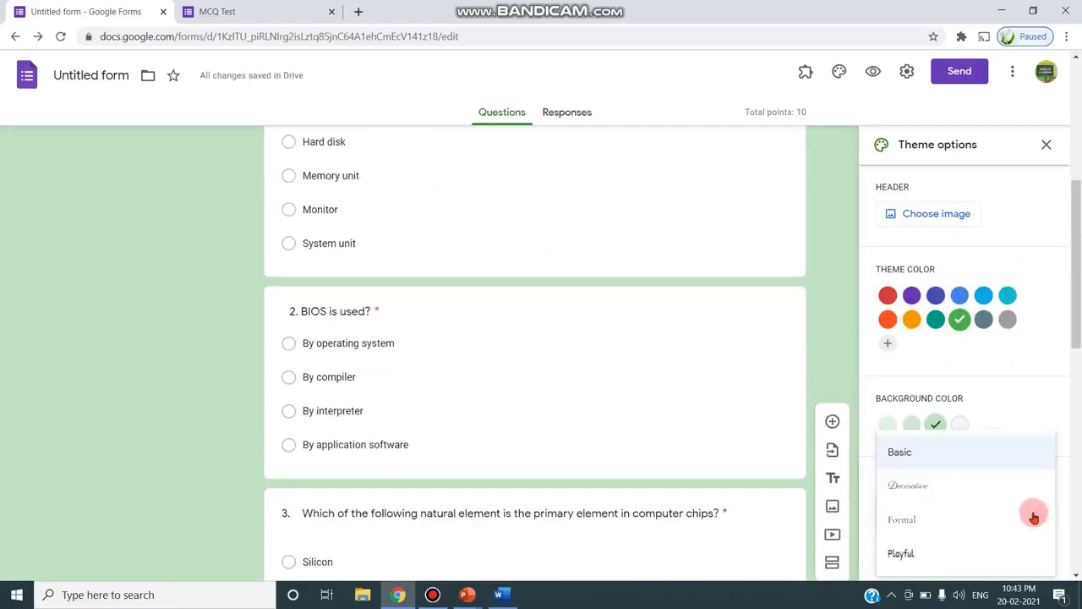
left_click(922, 519)
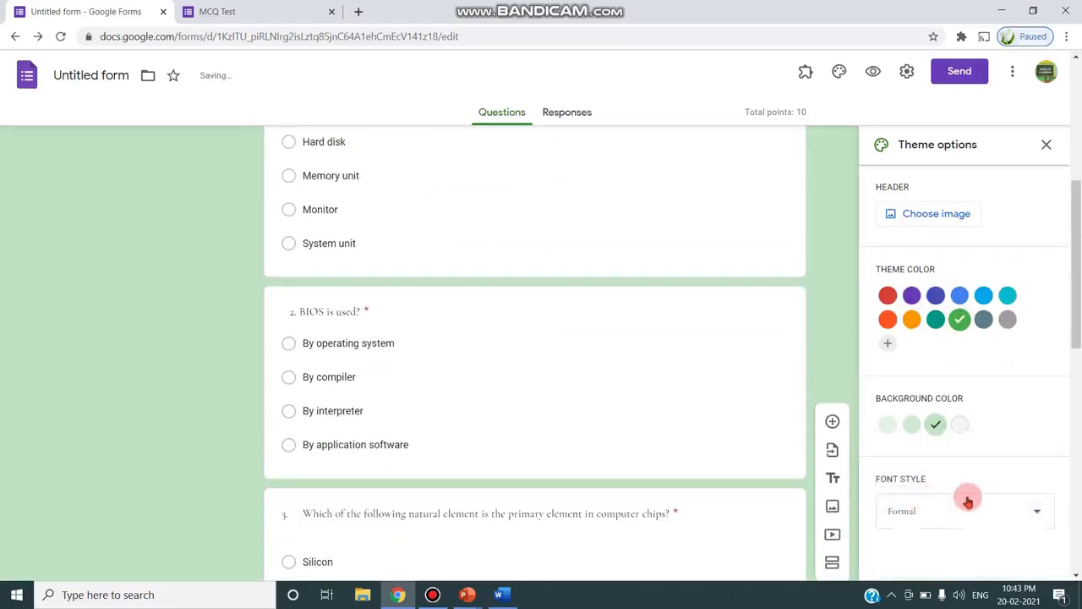
scroll(968, 501, "down", 4)
scroll(471, 290, "up", 9)
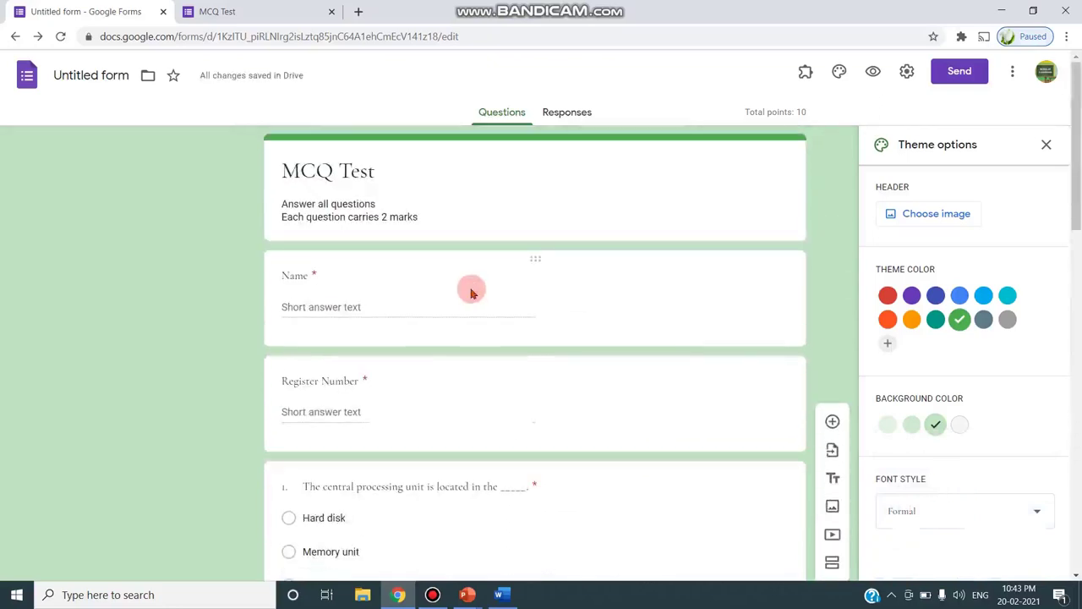
scroll(749, 384, "down", 20)
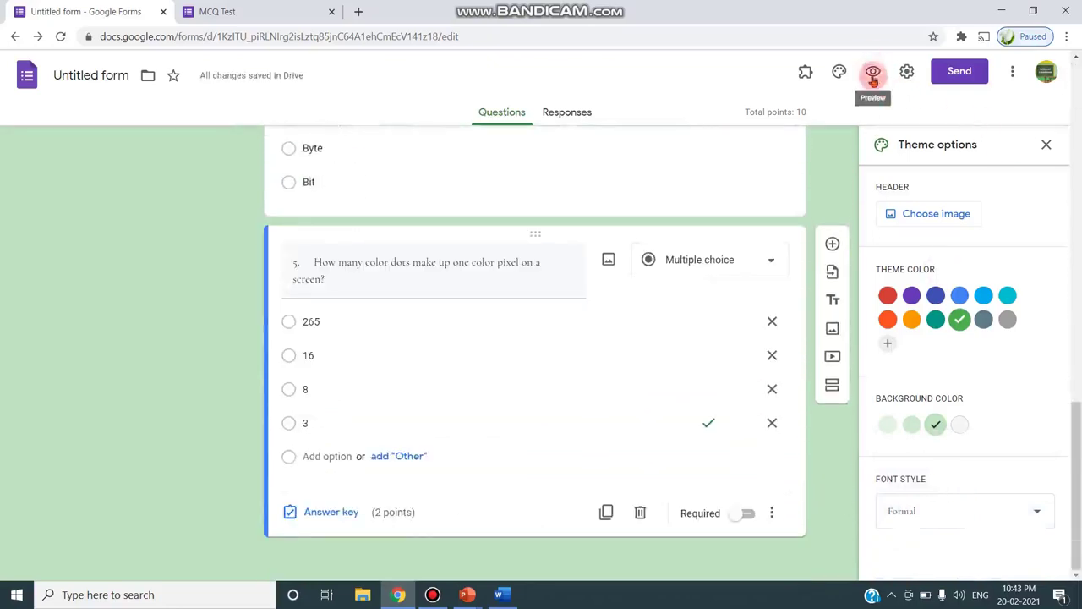
Show the form's sharing link with the Shorten URL option enabled, and close the send options without sending.
left_click(960, 71)
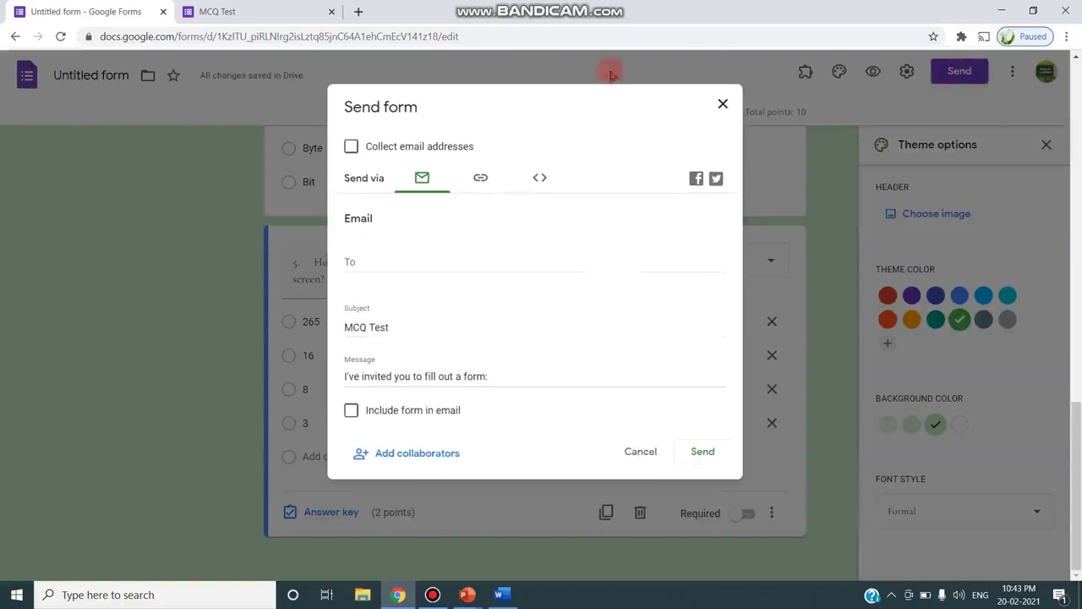
left_click(479, 179)
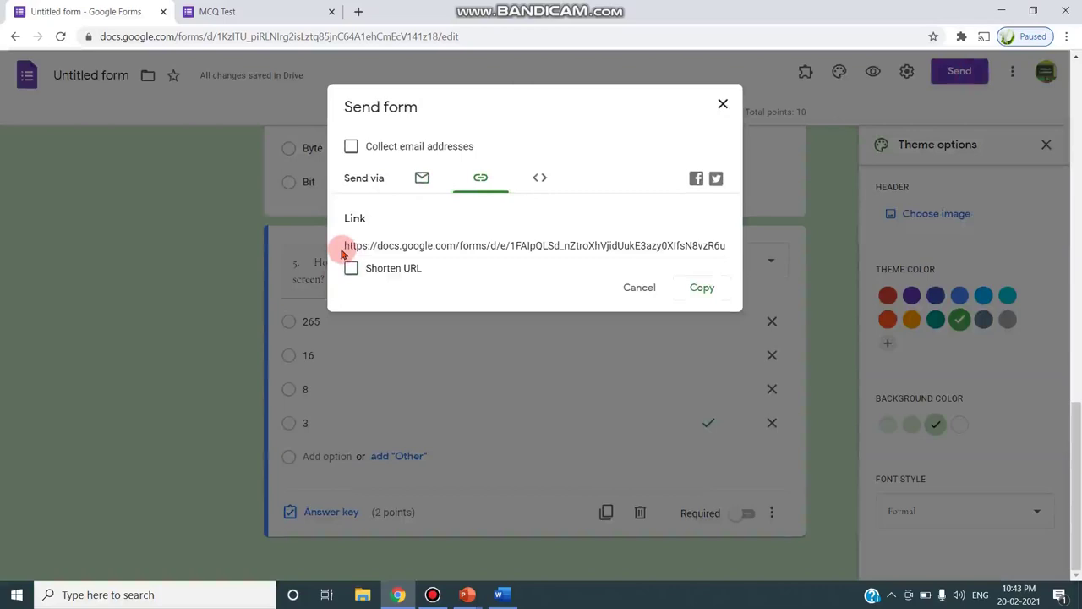
left_click(350, 268)
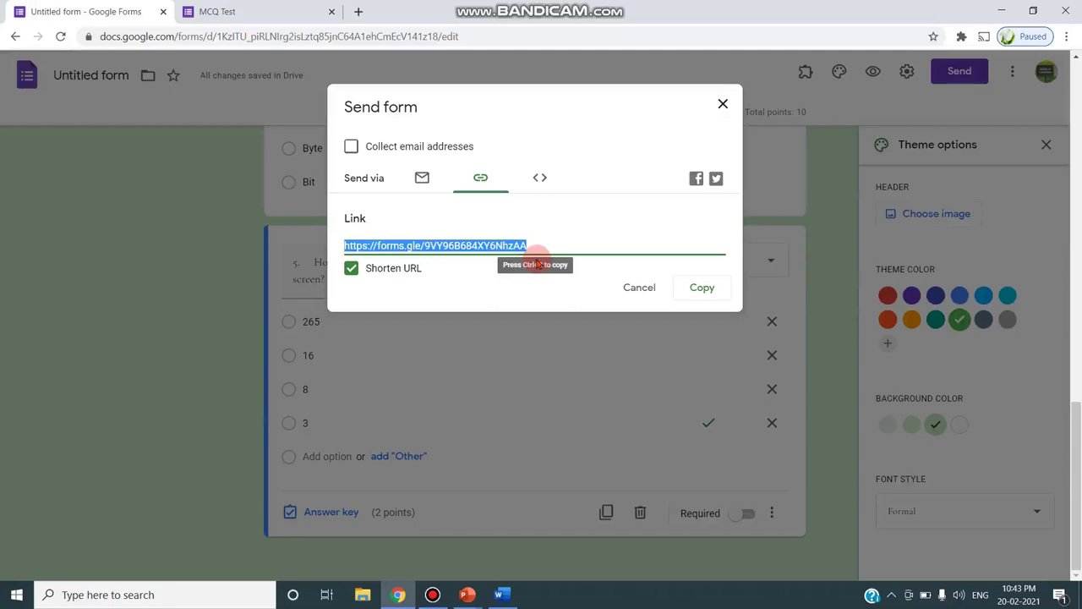
left_click(639, 292)
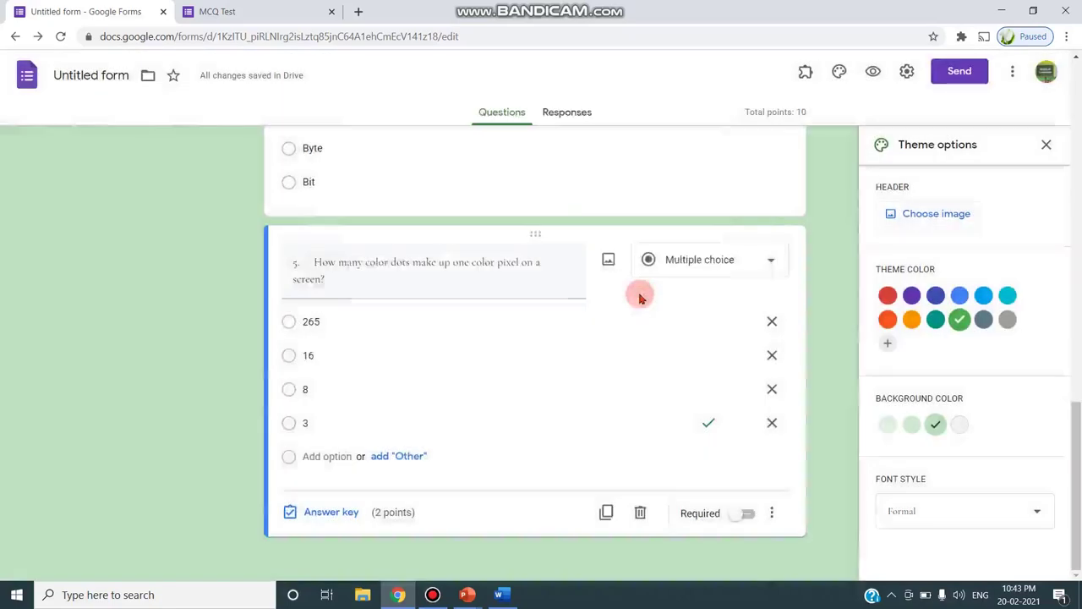
scroll(640, 296, "up", 15)
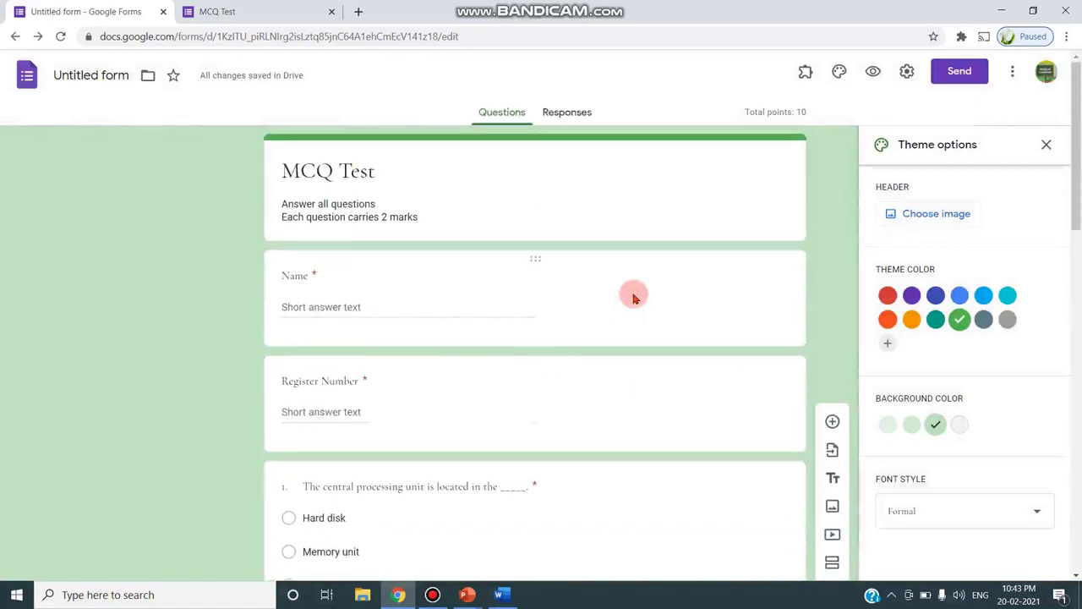